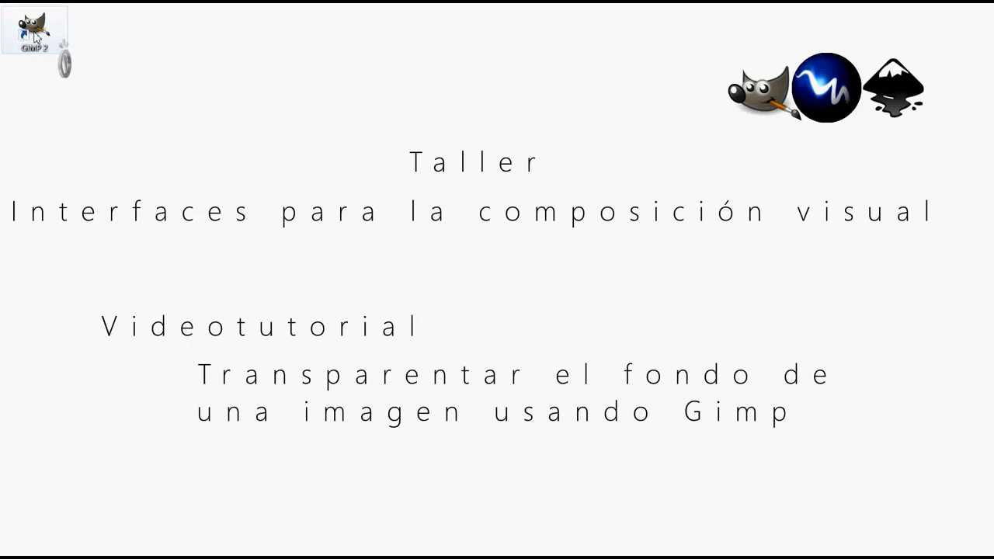
Launch GIMP from its desktop icon and arrange its window as a large, taller window at top-left
click(35, 38)
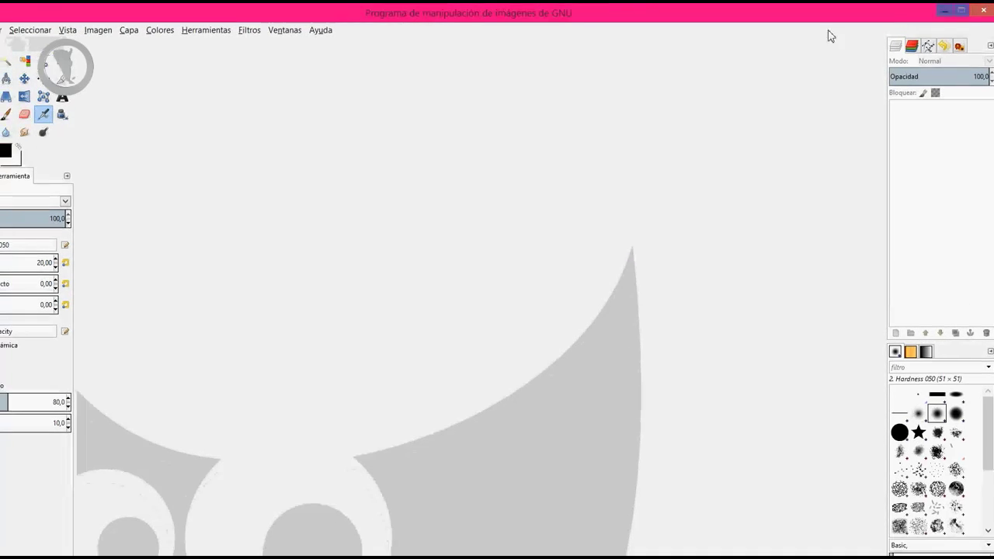
click(965, 8)
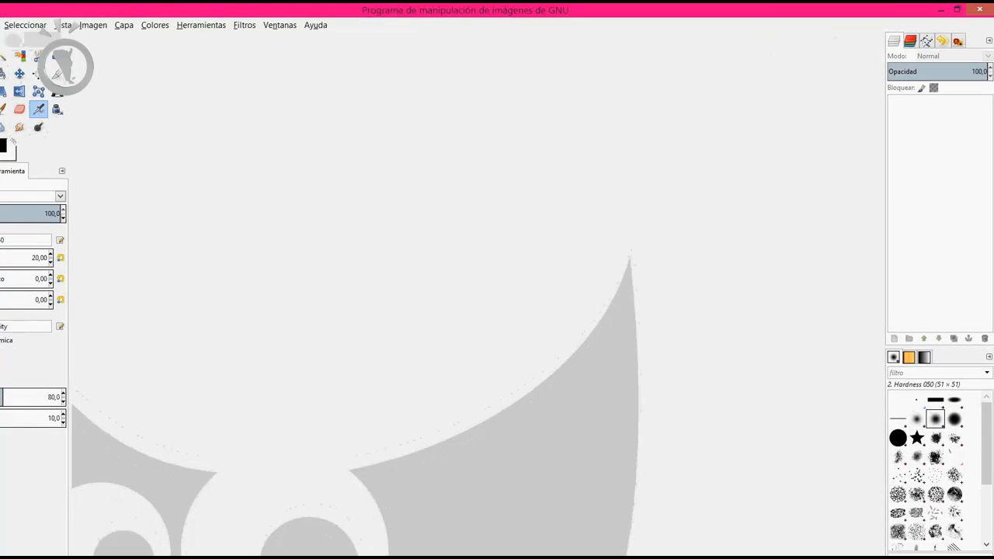
double_click(32, 12)
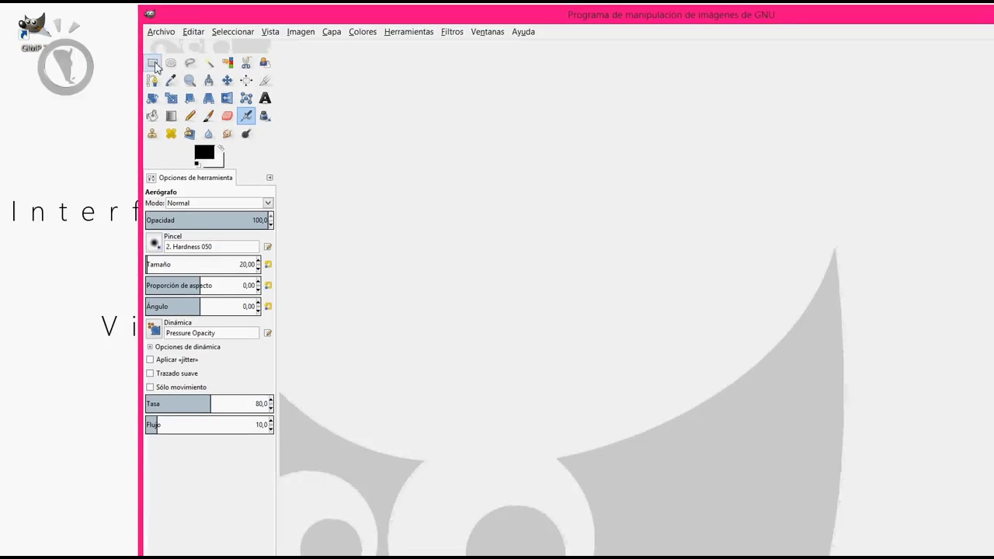
drag(142, 11, 397, 235)
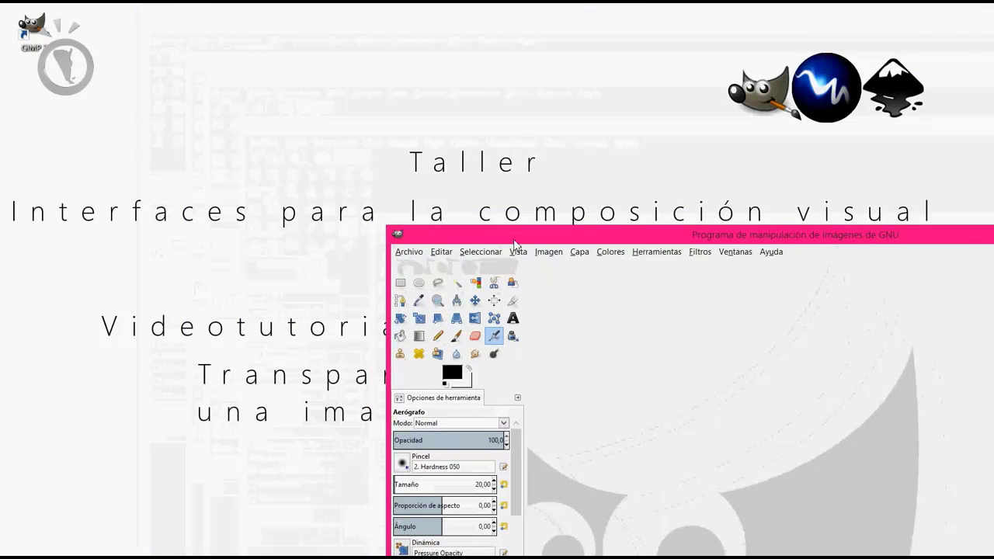
drag(513, 241, 159, 27)
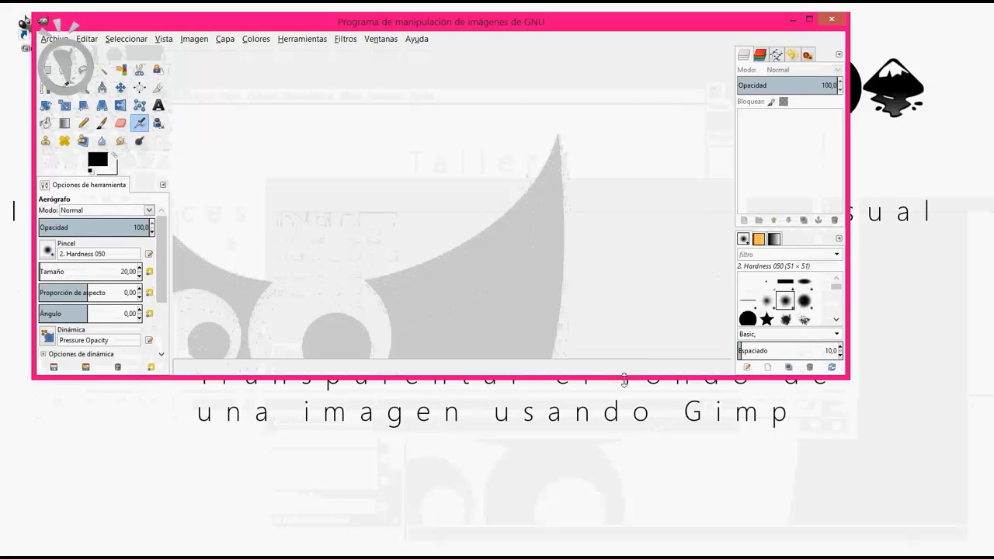
drag(622, 380, 614, 539)
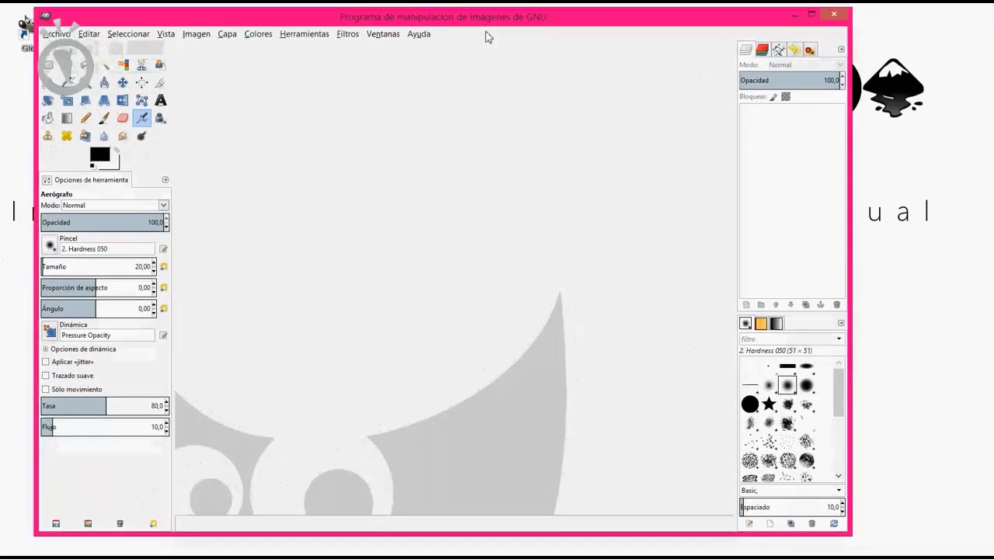
drag(538, 66, 521, 24)
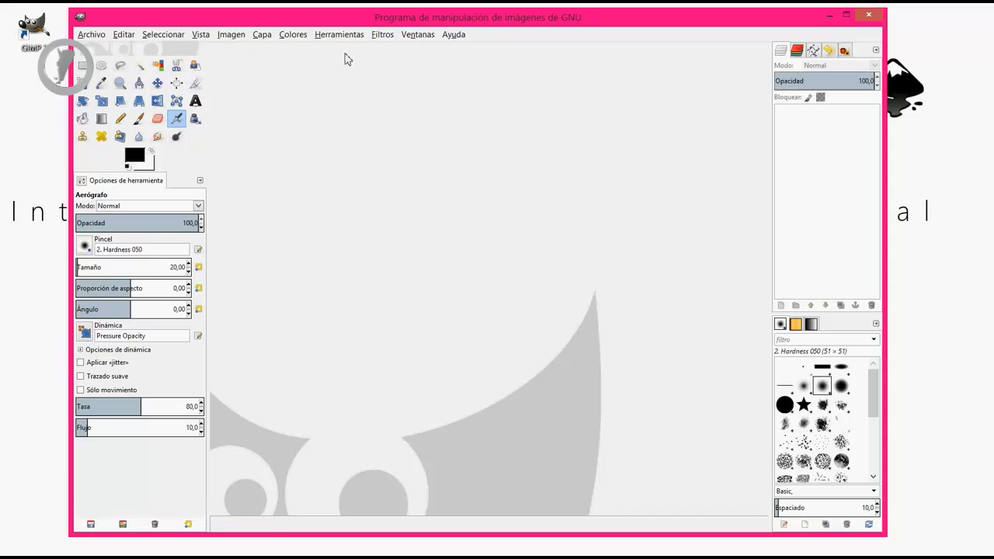
click(419, 35)
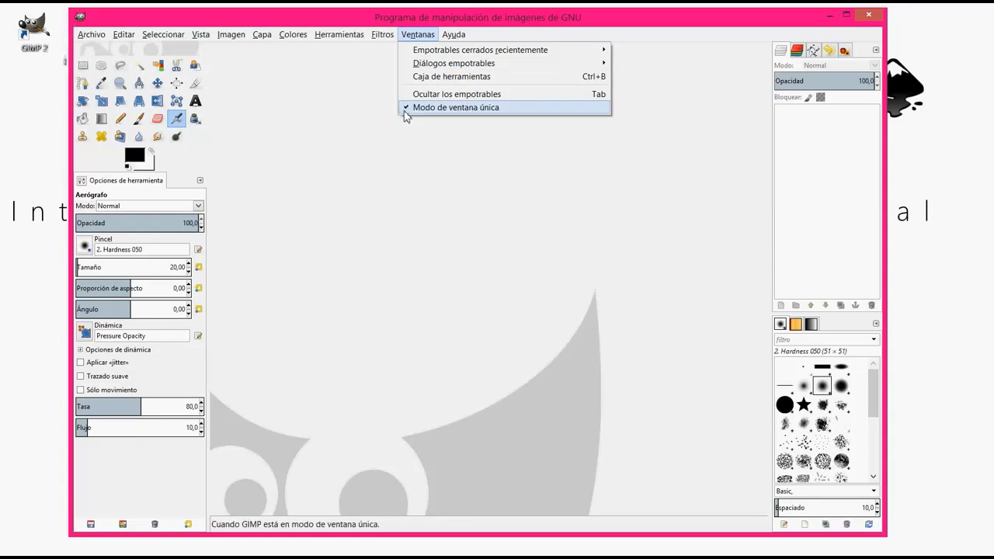
click(405, 108)
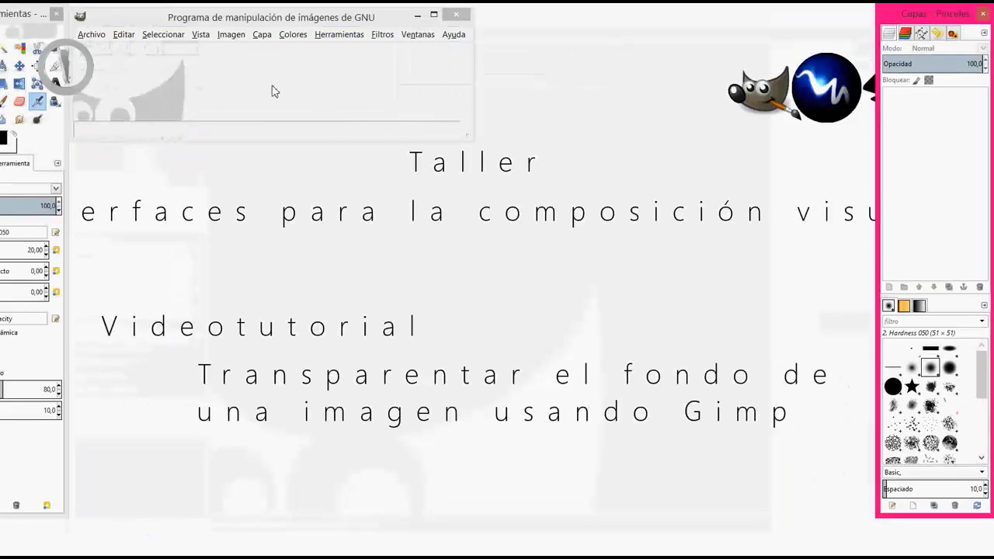
drag(236, 21, 436, 66)
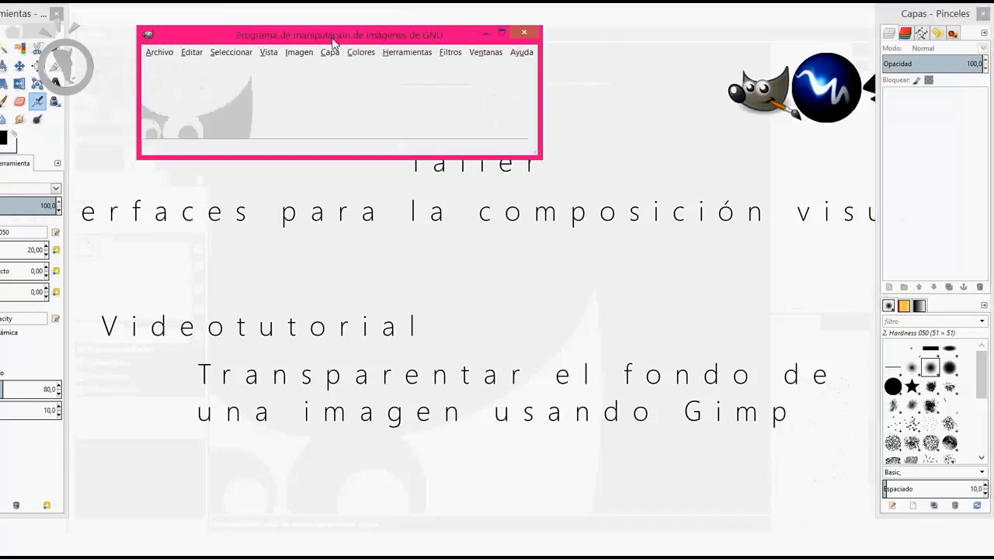
click(633, 61)
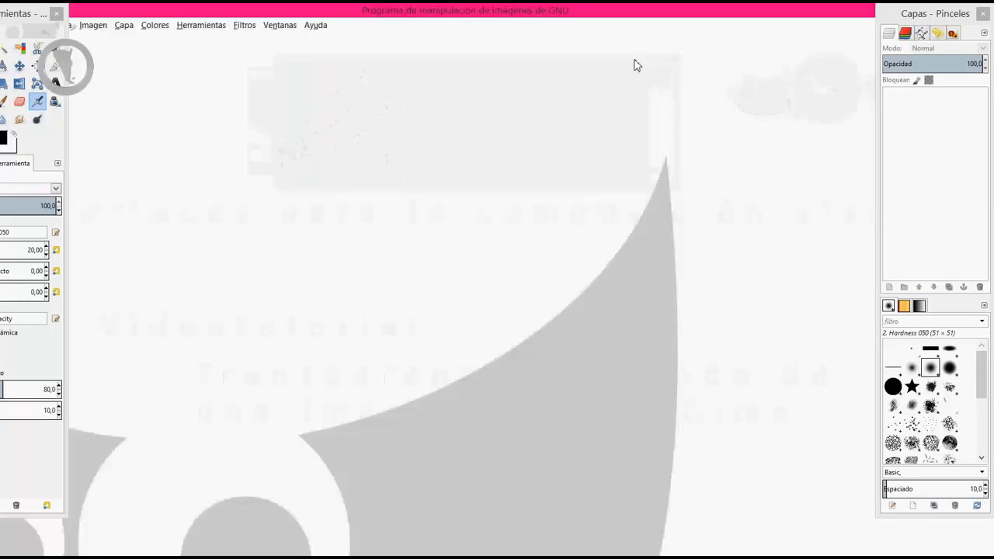
drag(34, 18, 171, 30)
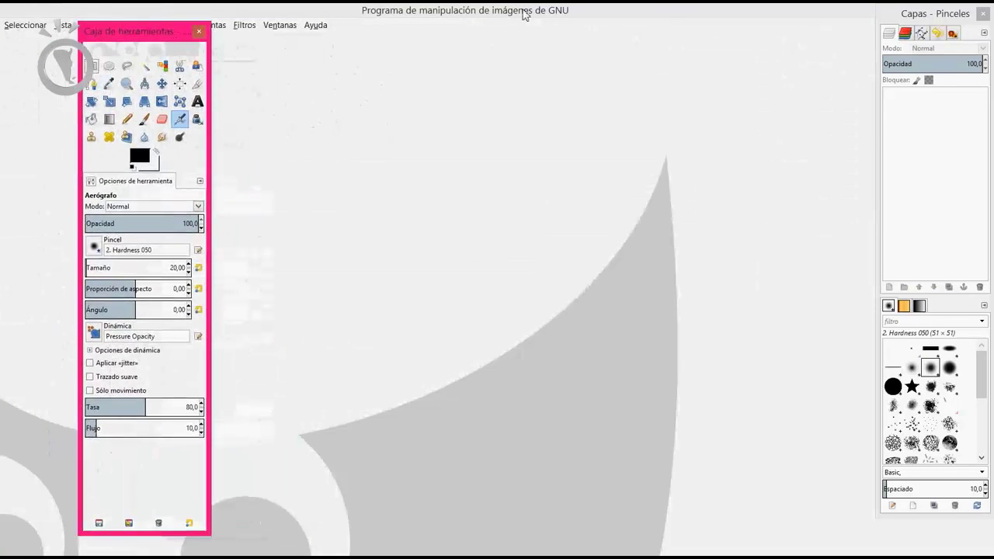
drag(676, 10, 523, 68)
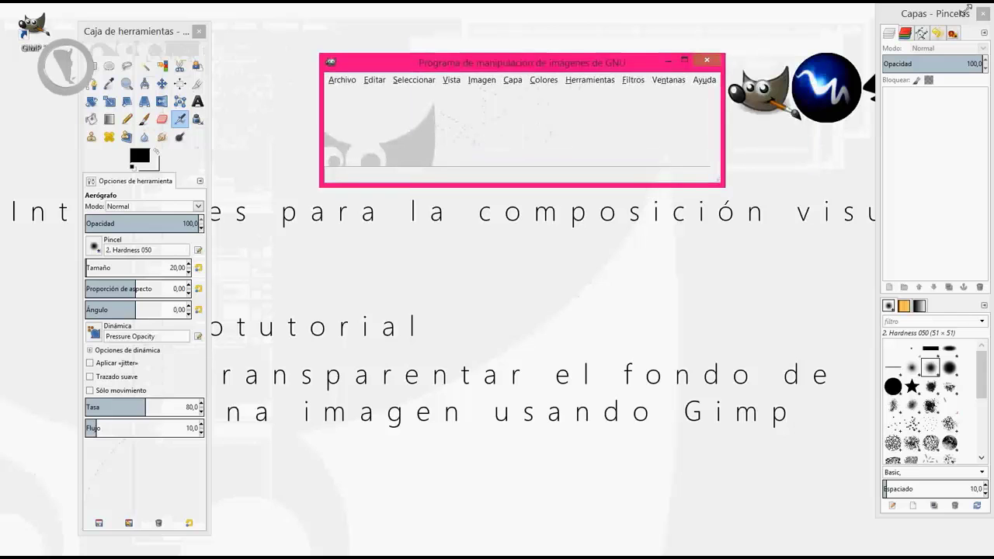
drag(952, 20, 736, 50)
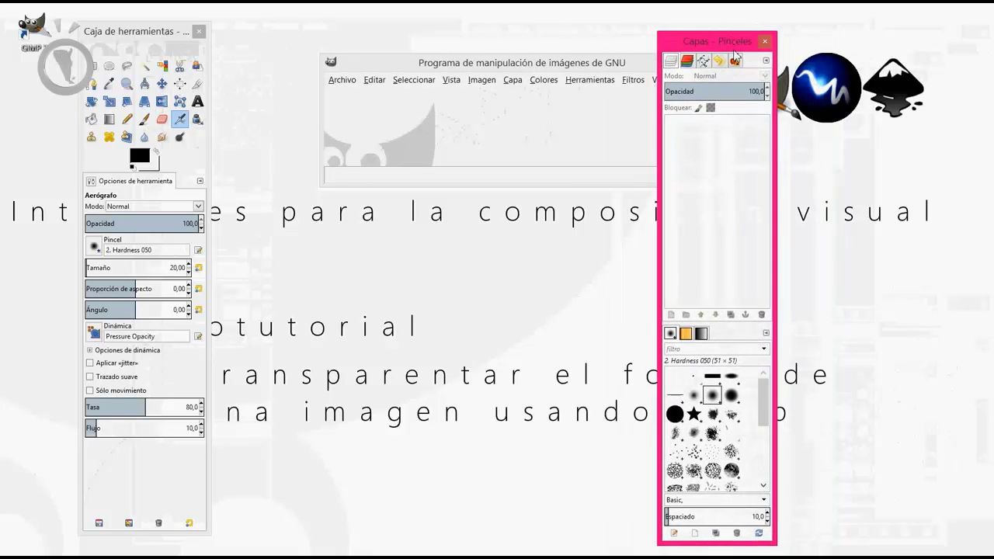
drag(551, 64, 466, 61)
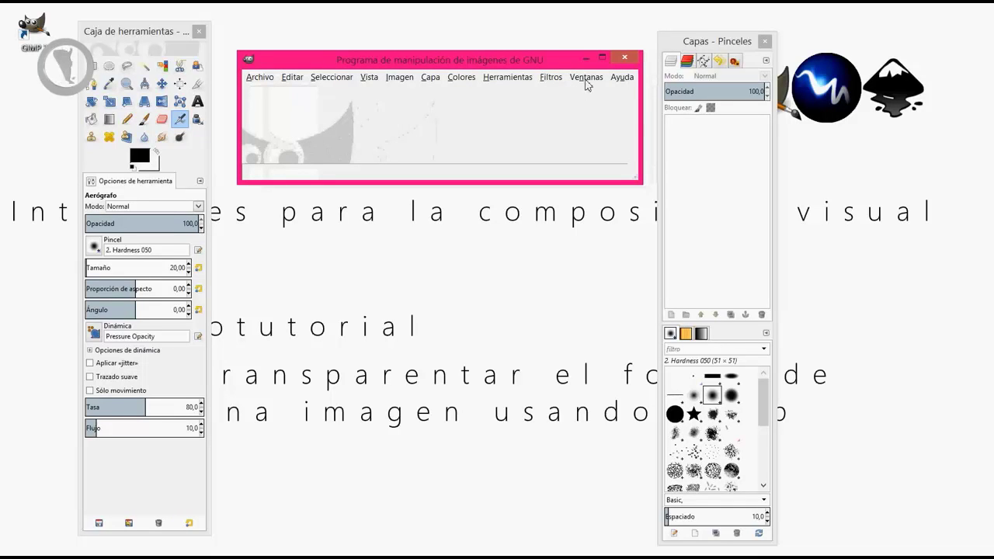
drag(695, 43, 702, 28)
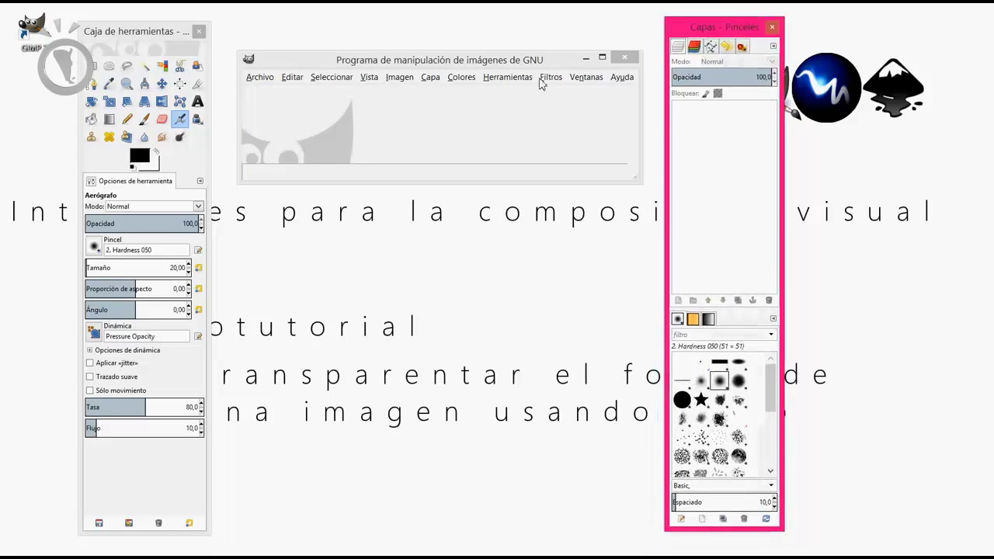
drag(358, 68, 363, 63)
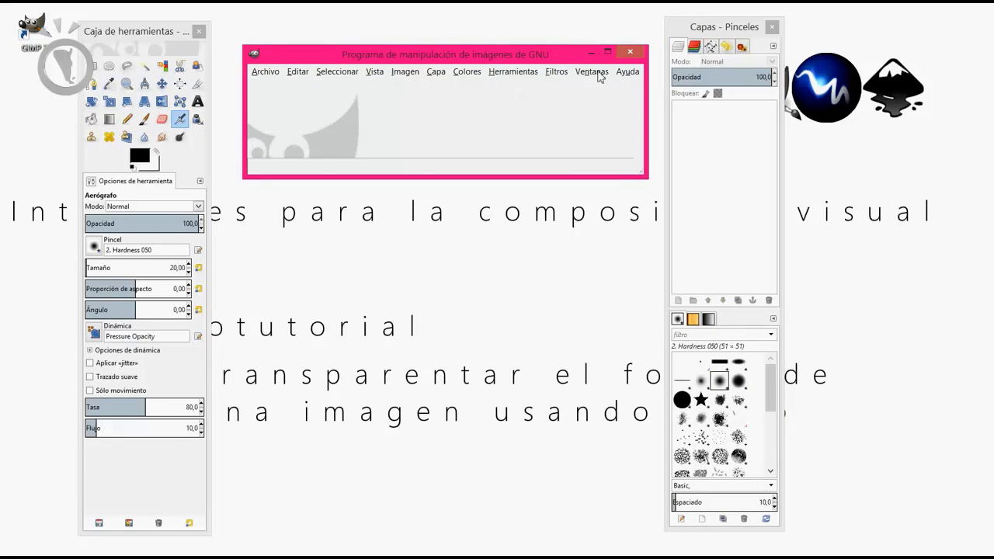
click(599, 73)
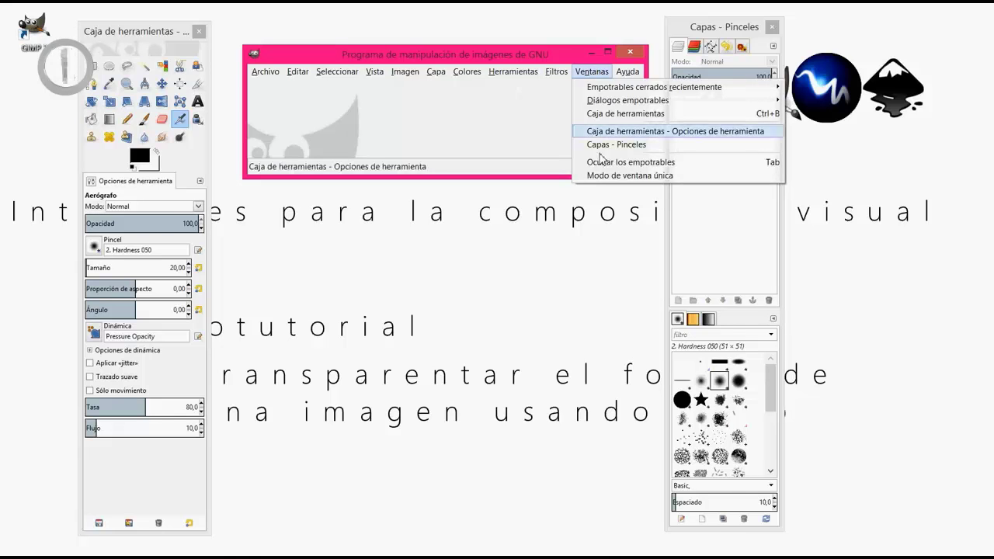
click(608, 179)
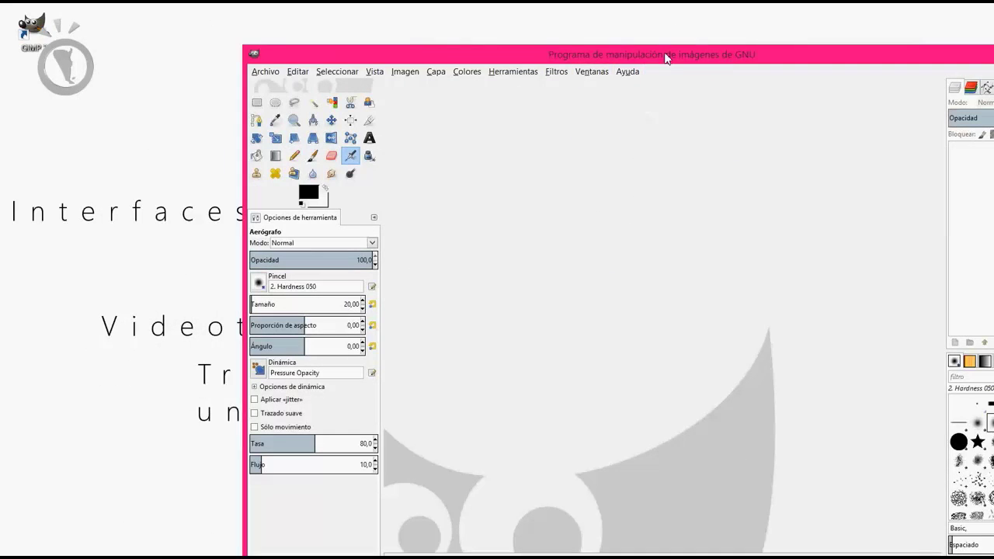
Open ejemplo-de-mandala1.jpg through Archivo > Abrir after previewing other recent files
drag(666, 59, 490, 29)
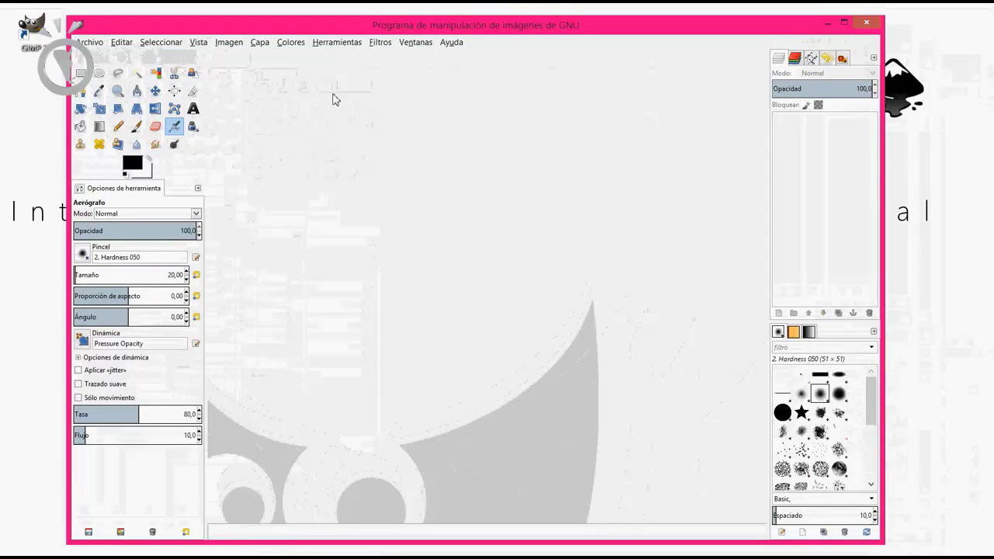
click(88, 42)
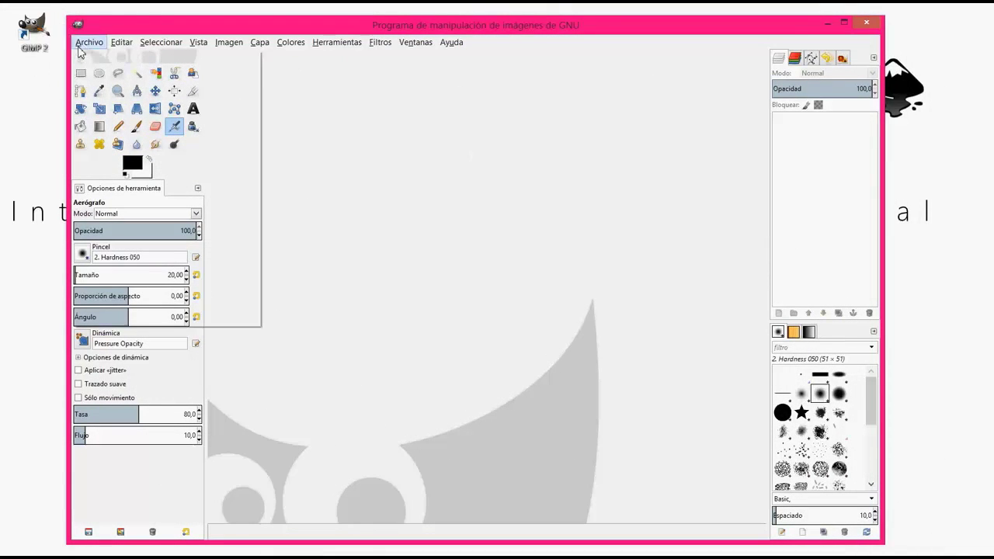
click(99, 84)
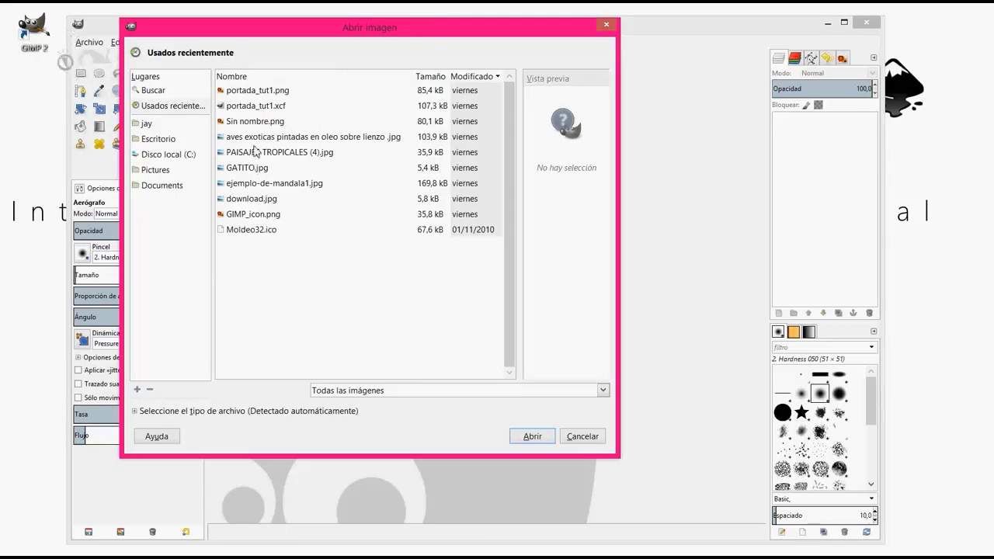
click(269, 123)
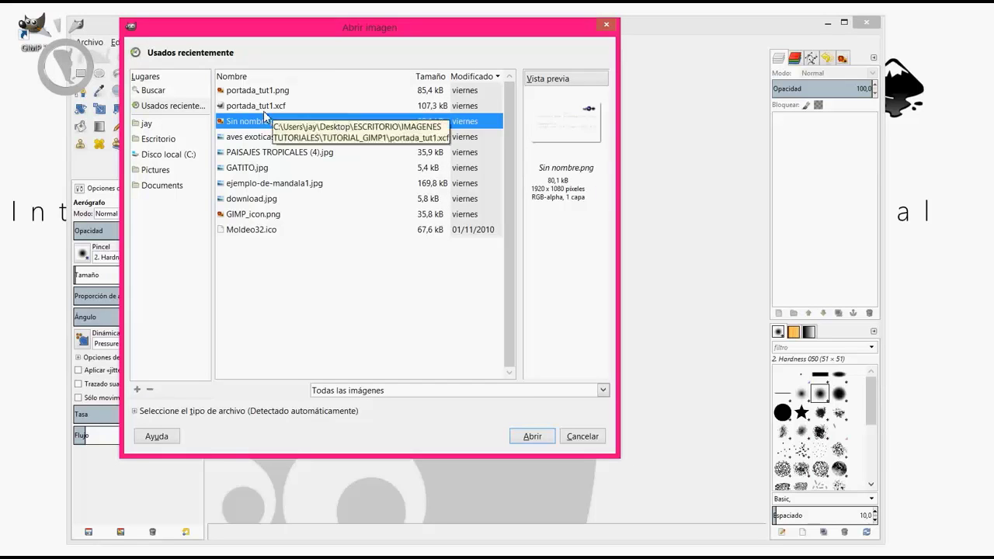
click(265, 106)
click(267, 93)
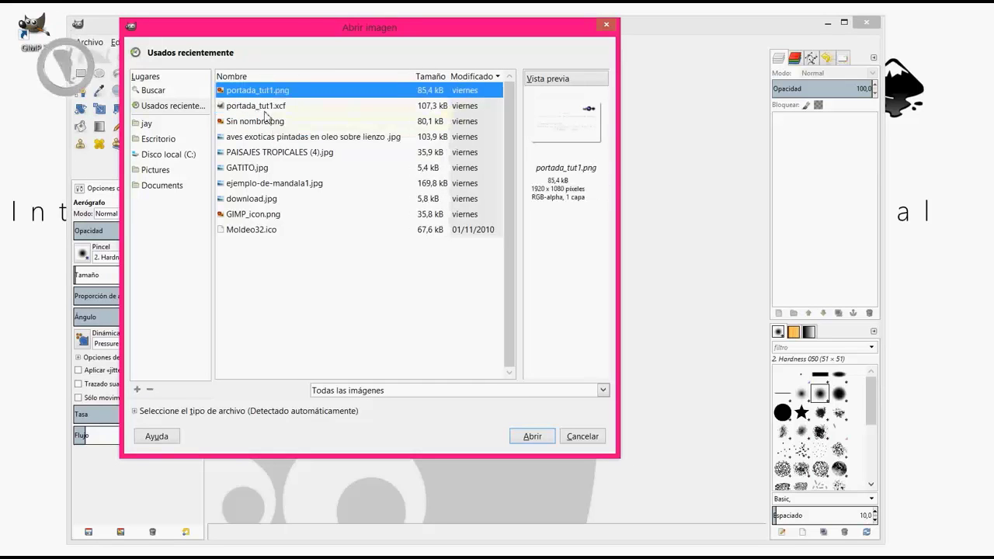
click(256, 185)
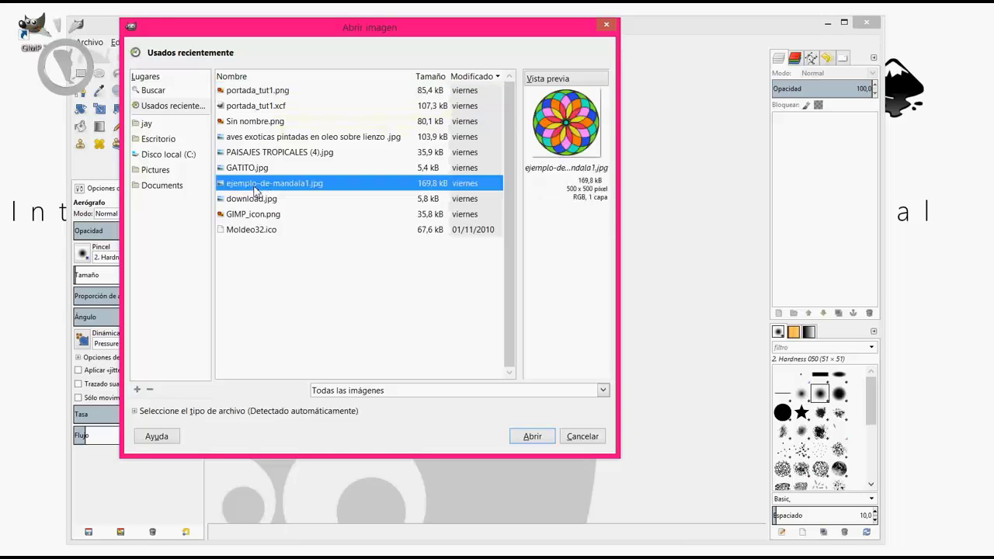
click(532, 435)
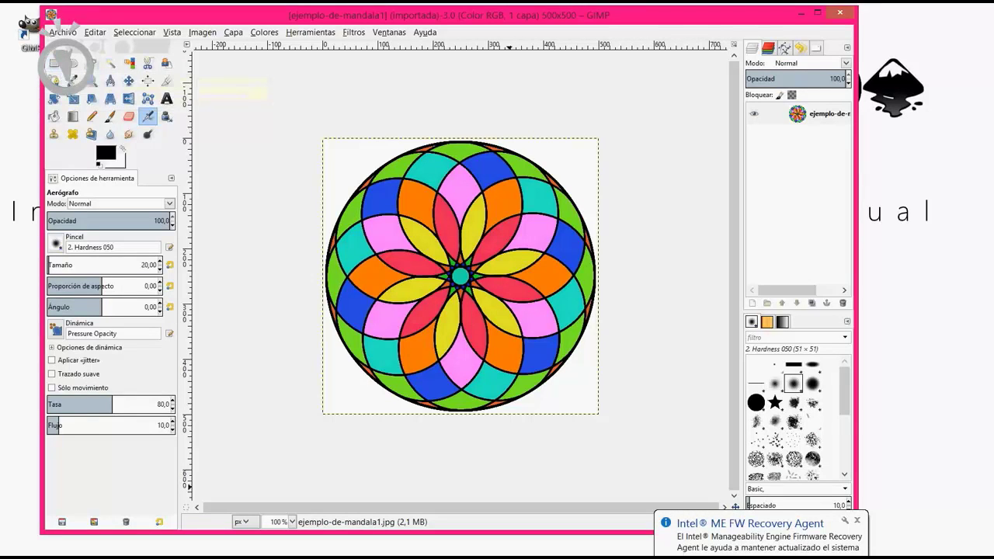
Dismiss the Intel notification and add an alpha channel to the mandala layer via Capa > Transparencia
click(857, 521)
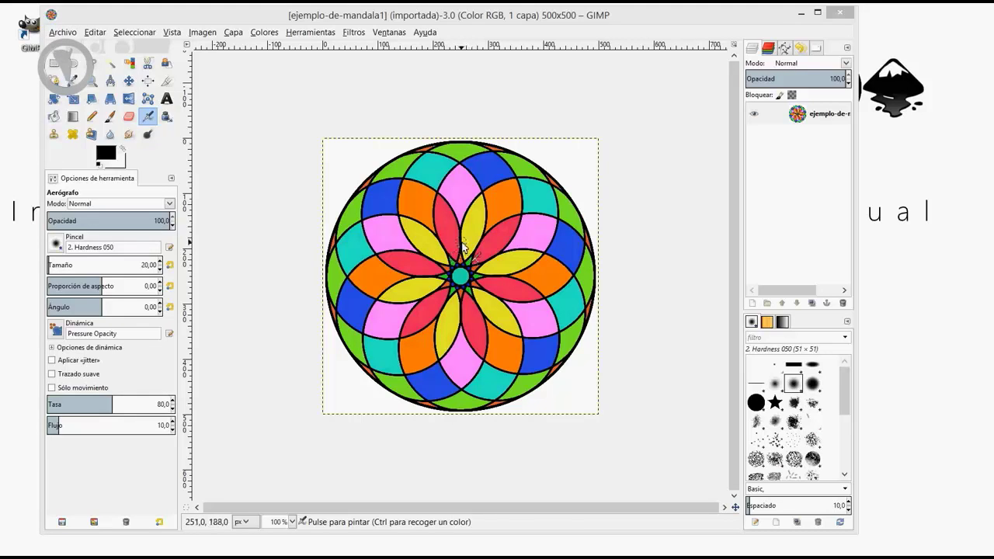
right_click(462, 247)
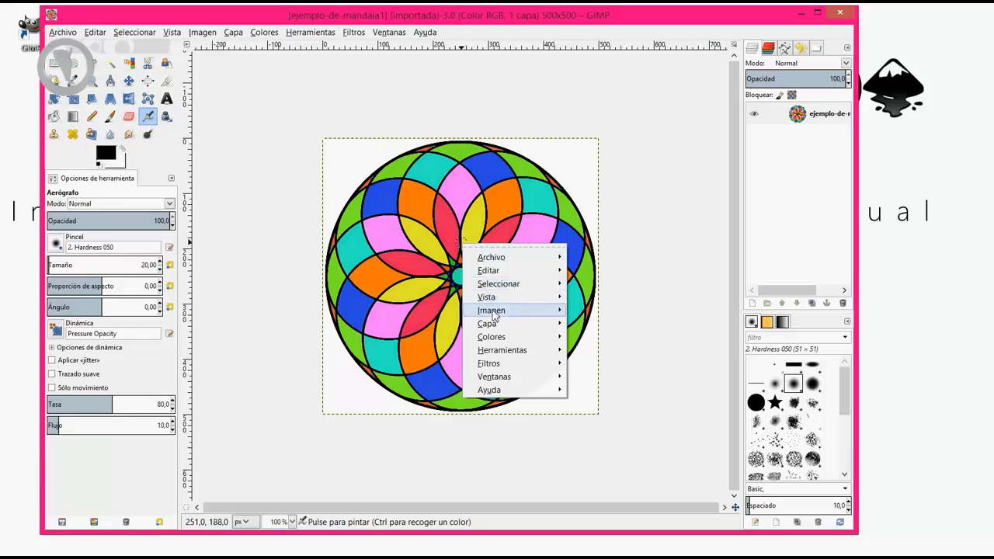
mouse_move(512, 323)
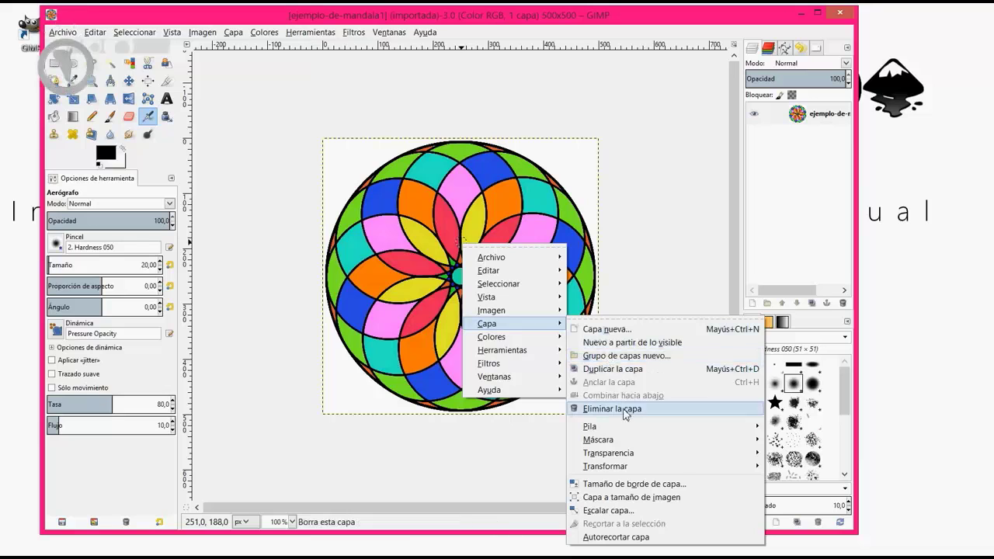
mouse_move(608, 453)
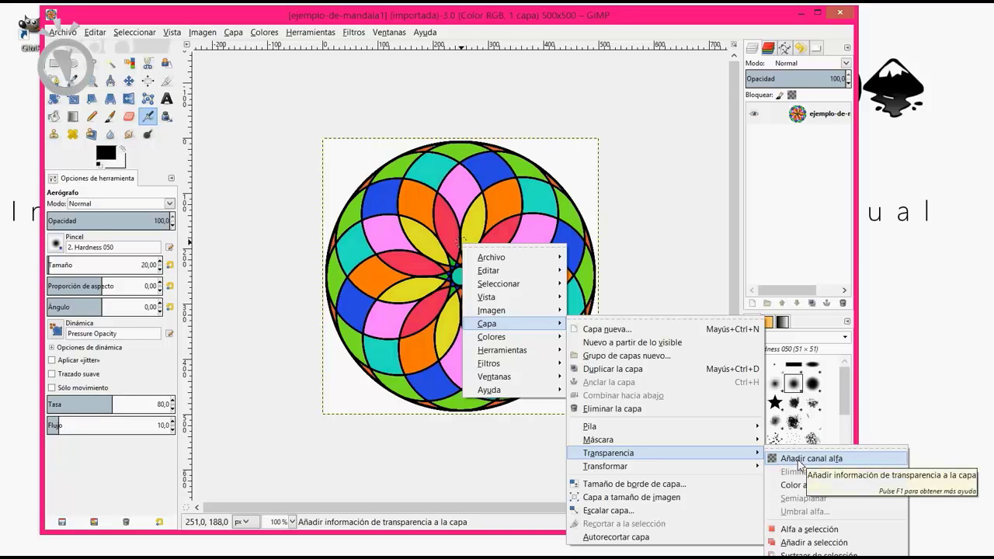
click(800, 460)
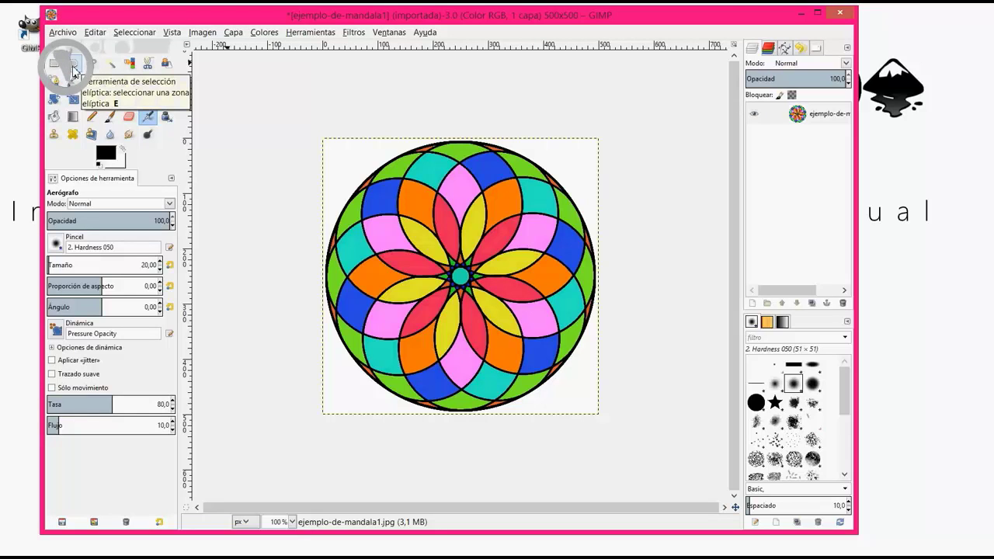
Draw an ellipse selection around the mandala, adjusting its edges to 489×485 px at 6,6
click(74, 70)
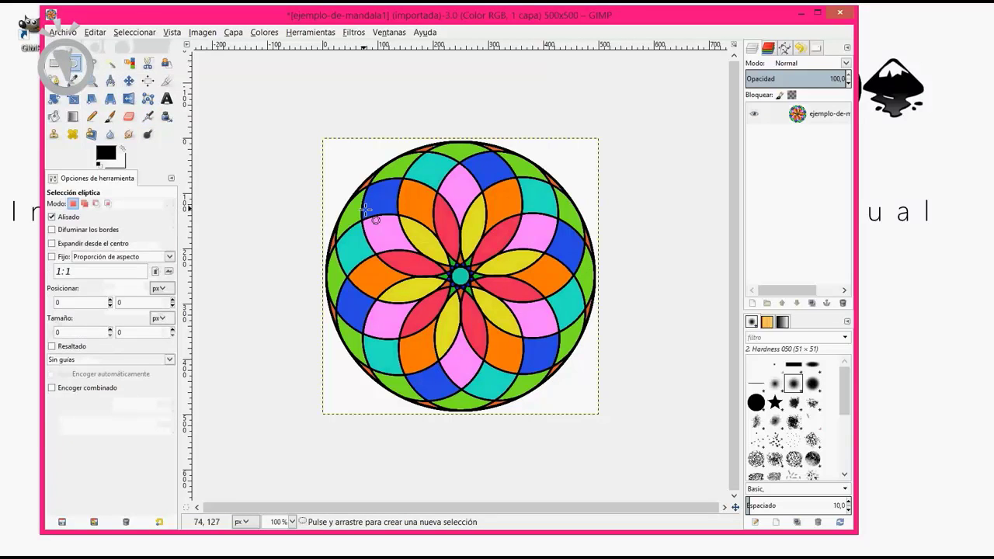
mouse_move(407, 213)
mouse_down()
mouse_move(534, 355)
mouse_move(489, 262)
mouse_move(524, 324)
mouse_move(610, 426)
mouse_move(586, 370)
mouse_move(488, 260)
mouse_move(511, 267)
mouse_move(574, 400)
mouse_move(607, 416)
mouse_up()
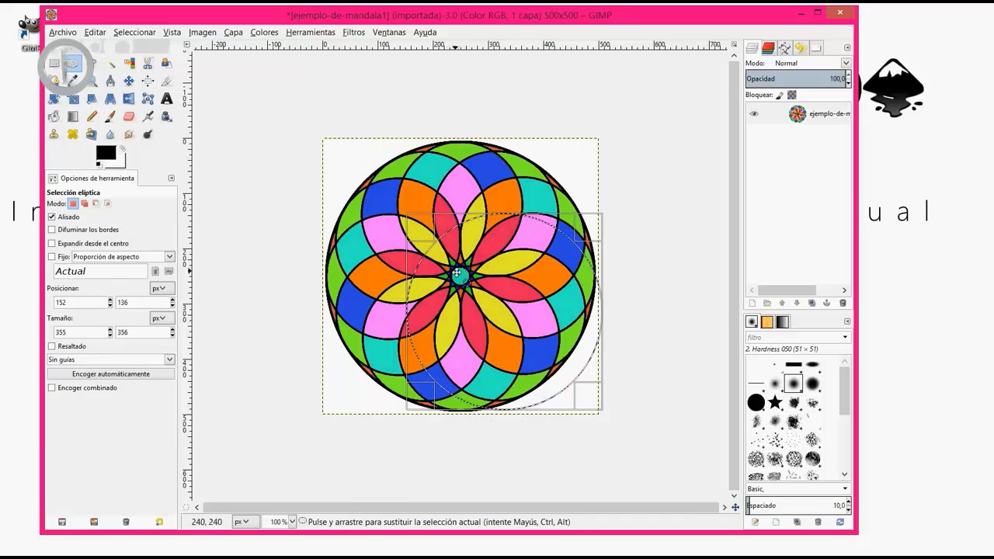
mouse_move(439, 228)
mouse_down()
mouse_move(344, 162)
mouse_move(374, 200)
mouse_move(344, 165)
mouse_up()
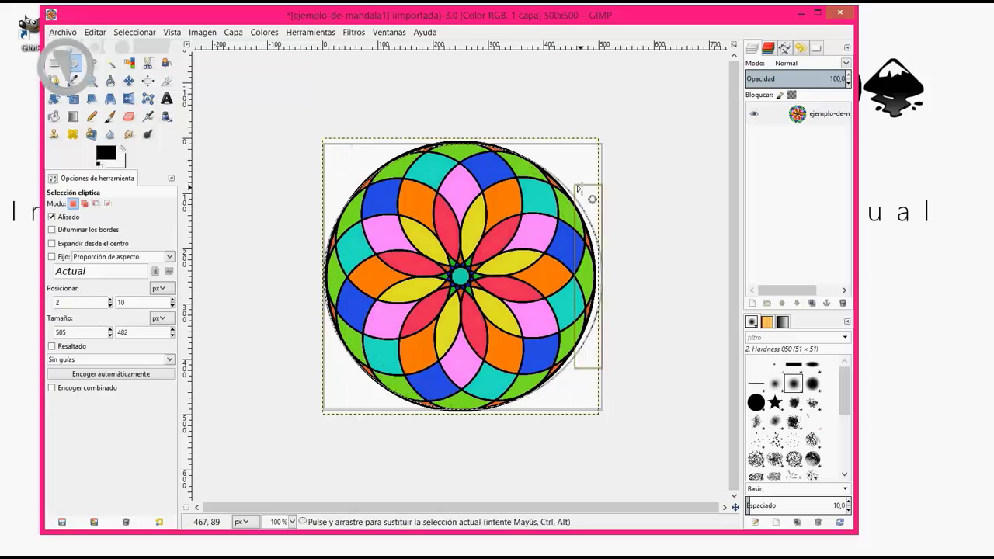
drag(584, 166, 575, 166)
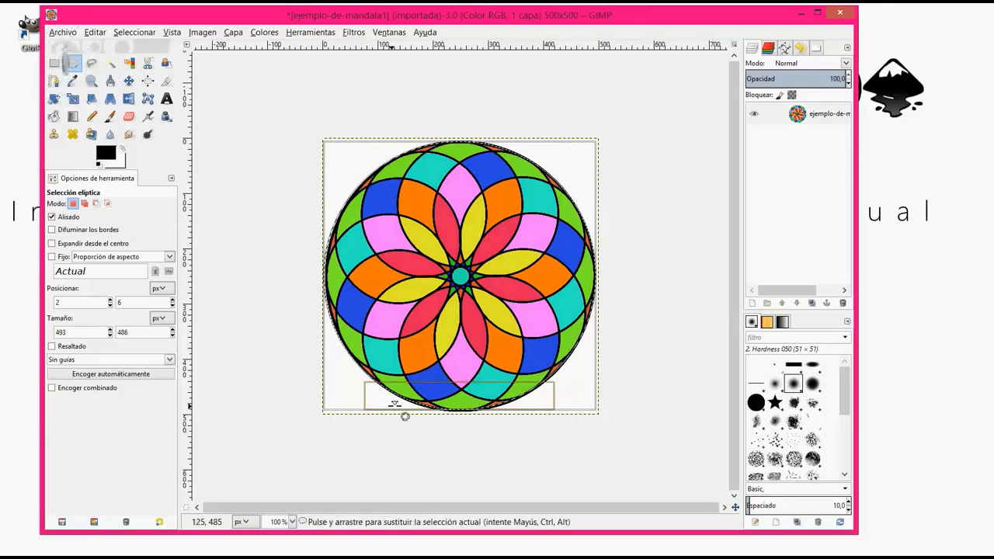
drag(440, 389, 445, 393)
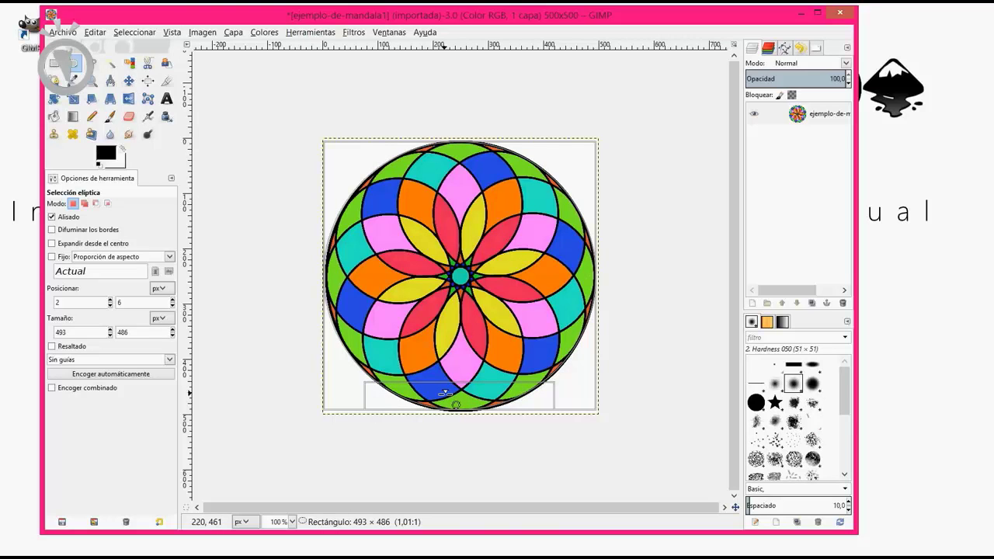
drag(445, 393, 450, 393)
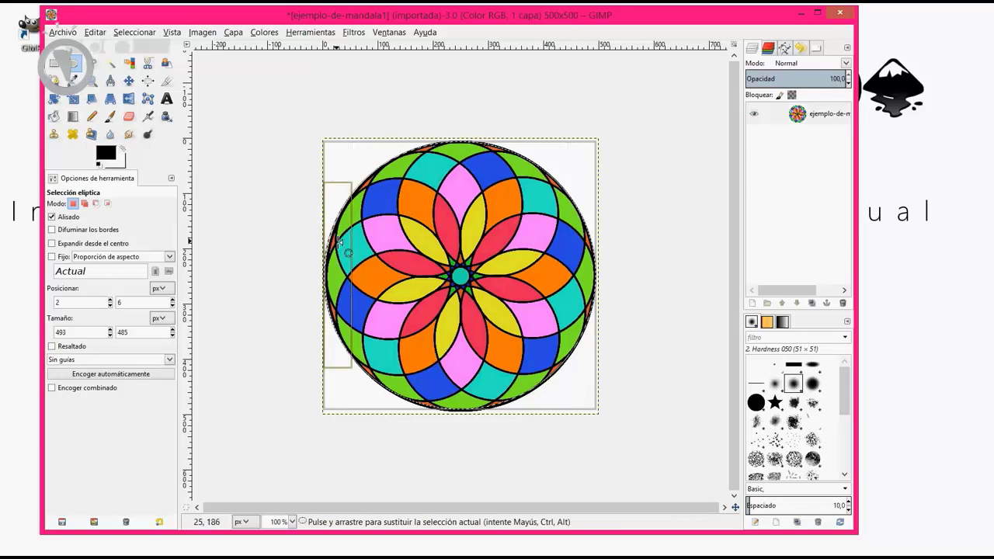
drag(339, 241, 342, 240)
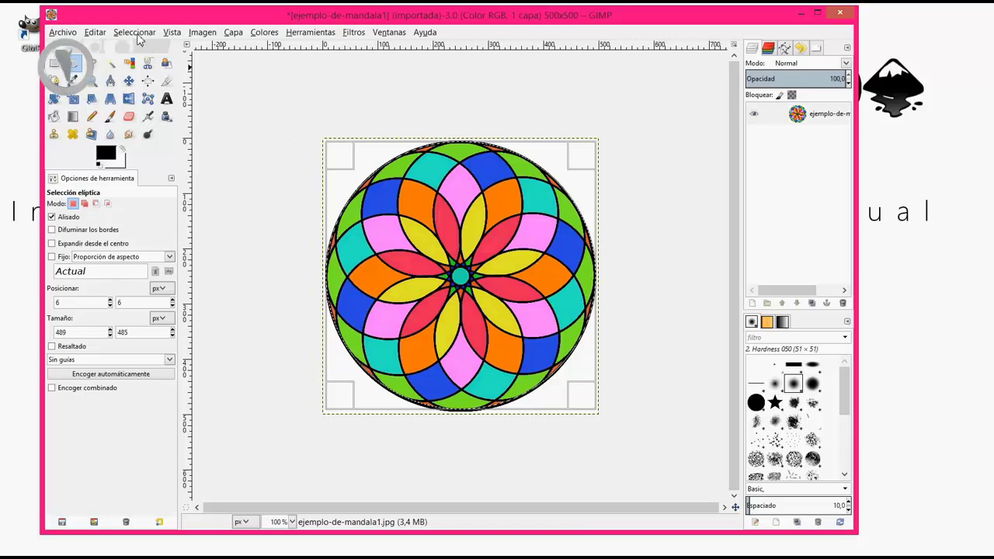
Invert the selection with Seleccionar > Invertir so the white background is selected
click(140, 37)
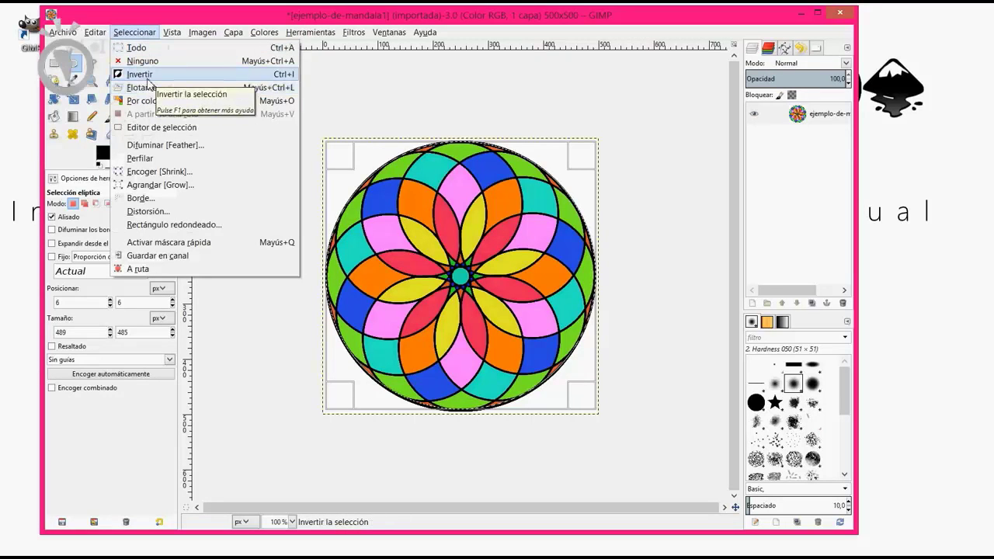
click(148, 77)
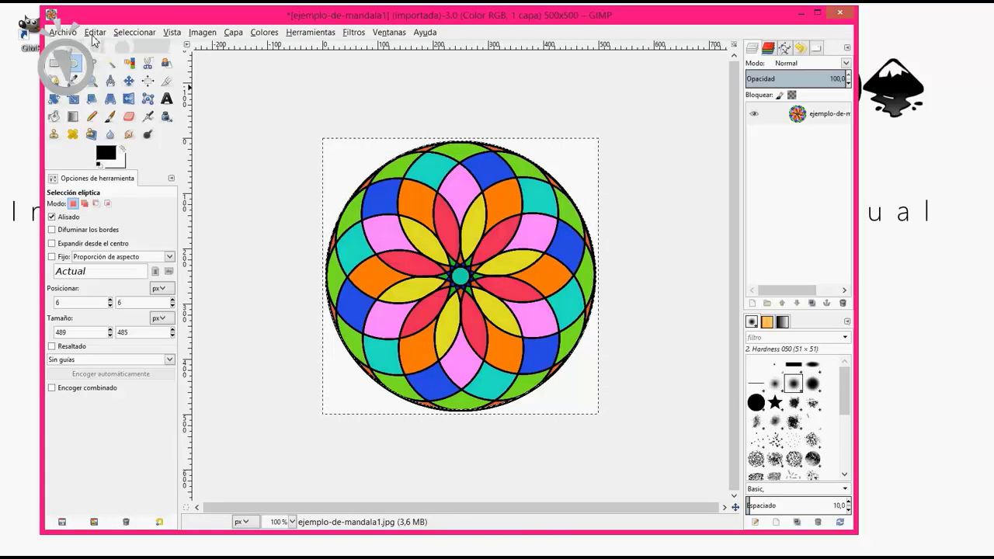
Cut the selected white background with Editar > Cortar, leaving transparent corners
click(94, 34)
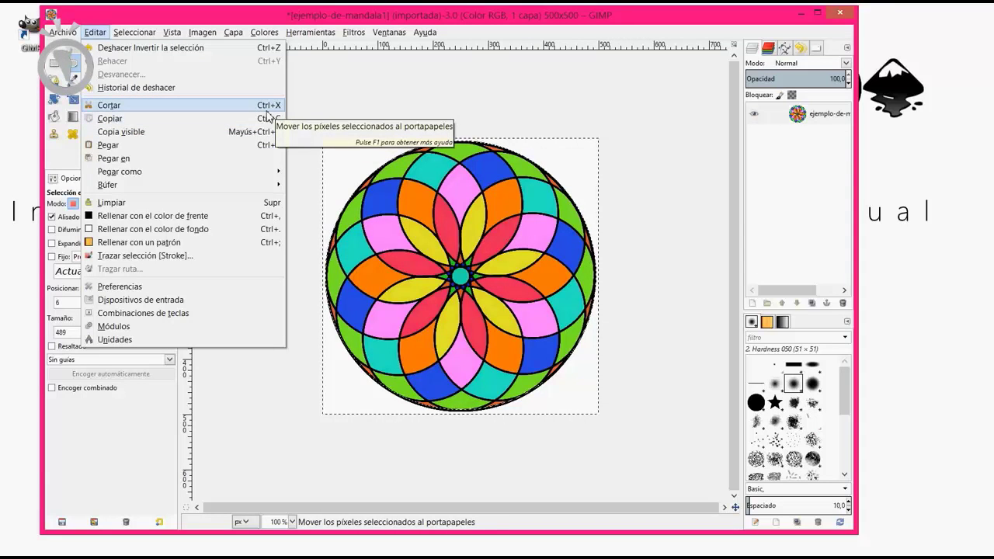
click(140, 113)
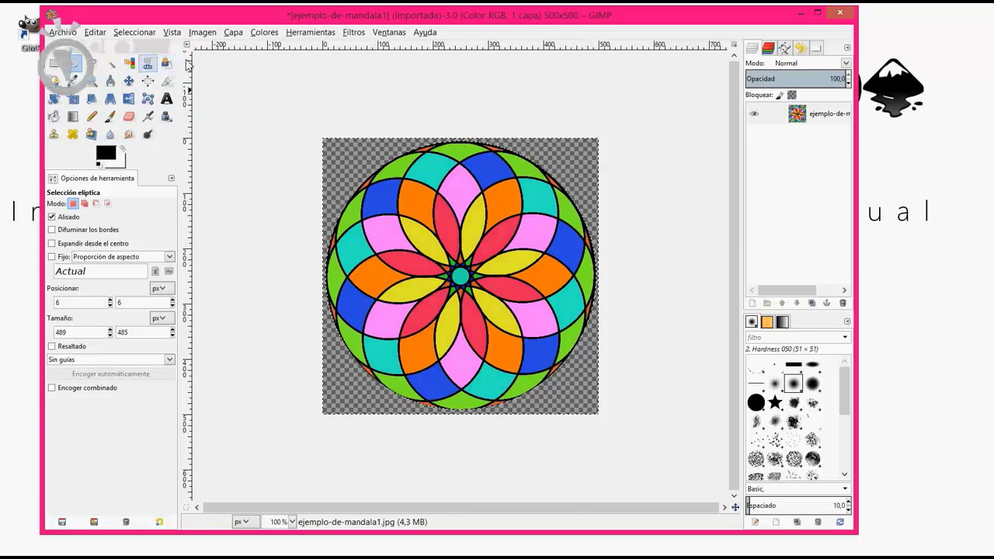
Open the 279×180 kitten photo GATITO.jpg as a second image
click(62, 32)
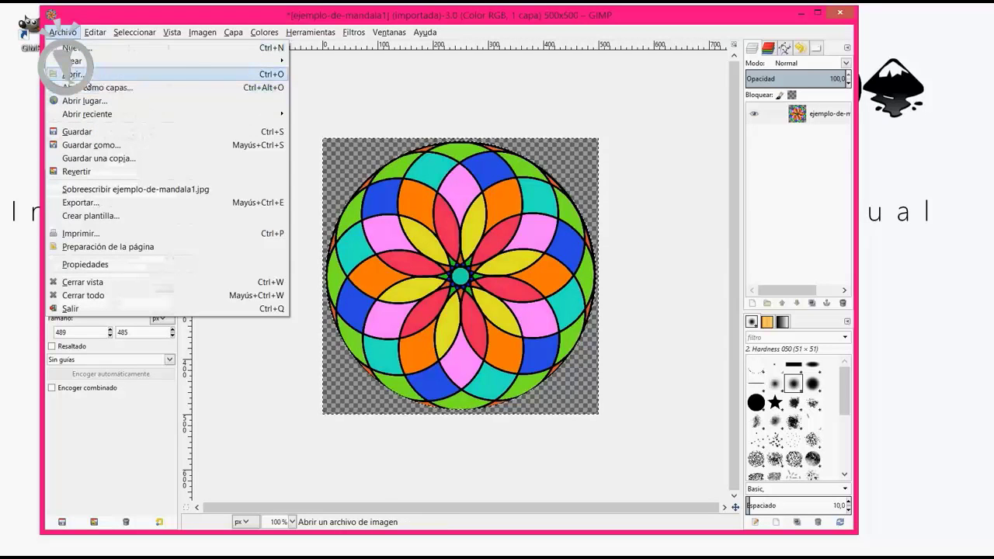
click(72, 74)
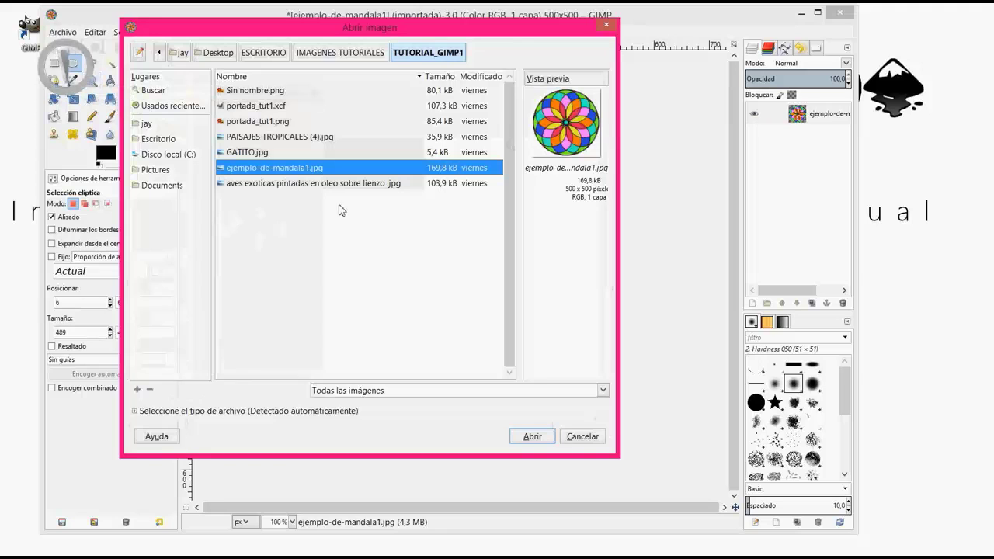
click(258, 156)
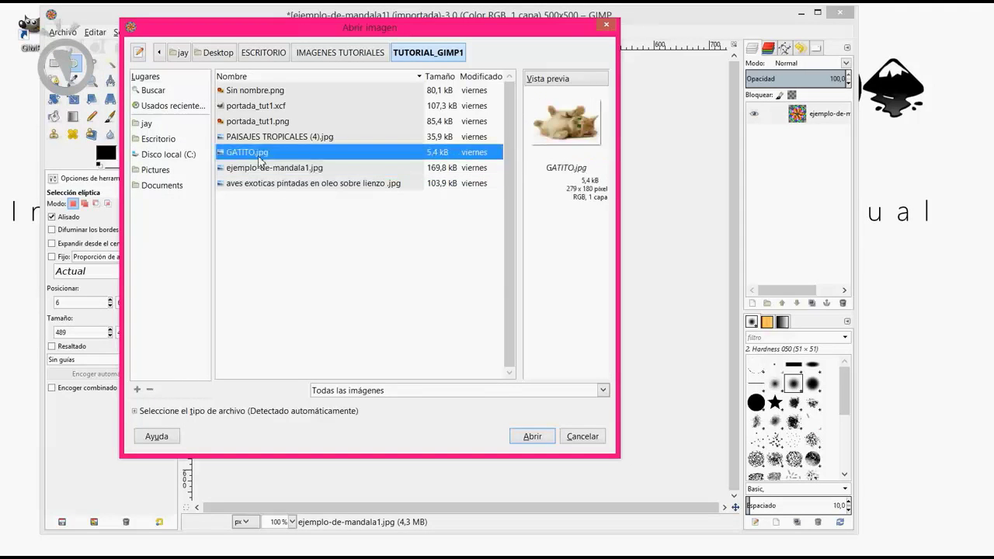
click(532, 436)
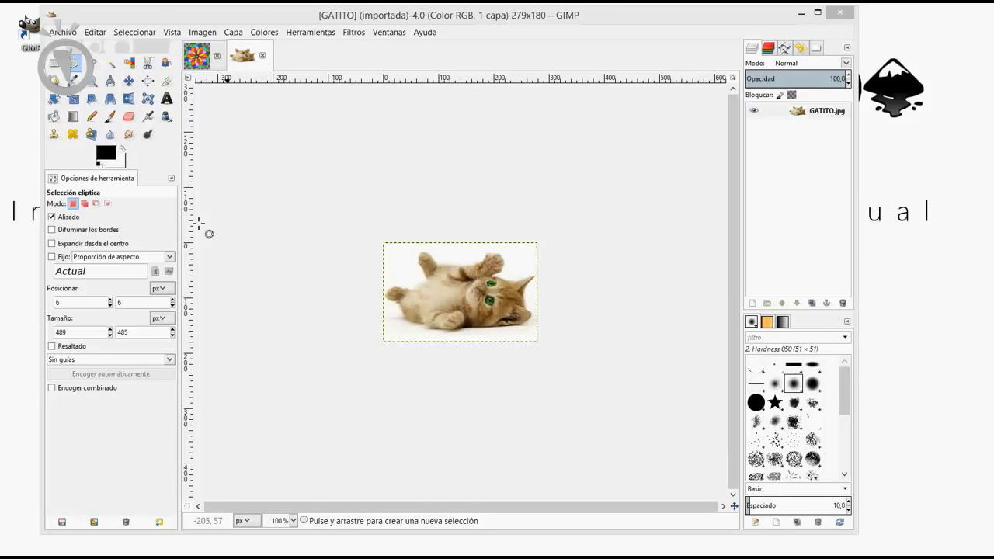
click(91, 84)
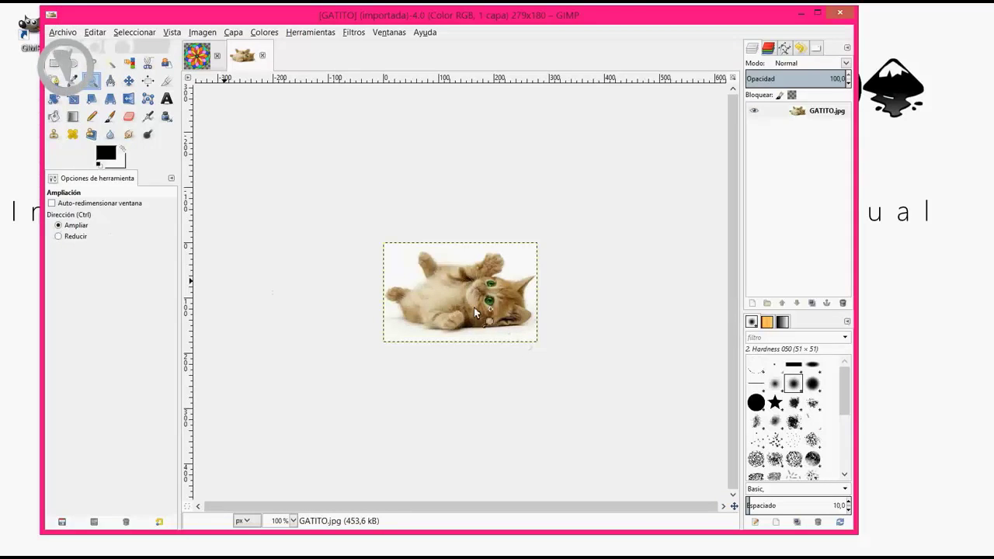
Zoom the kitten photo view from 100% to 200%
click(472, 299)
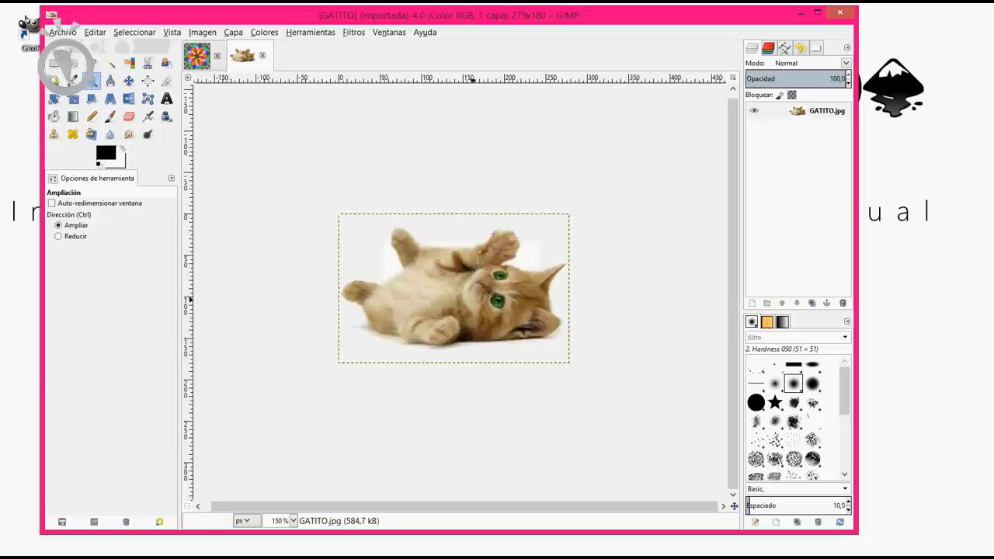
click(473, 299)
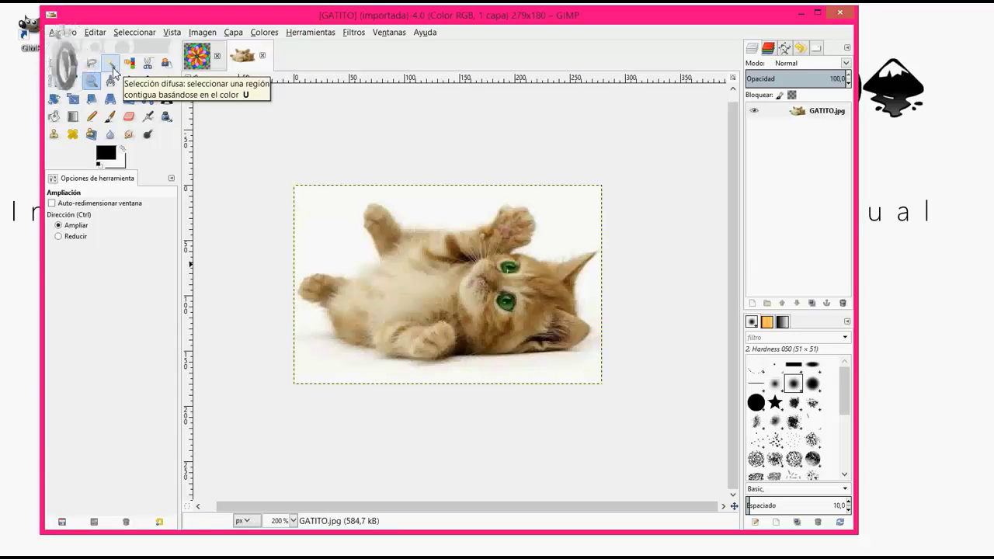
click(111, 66)
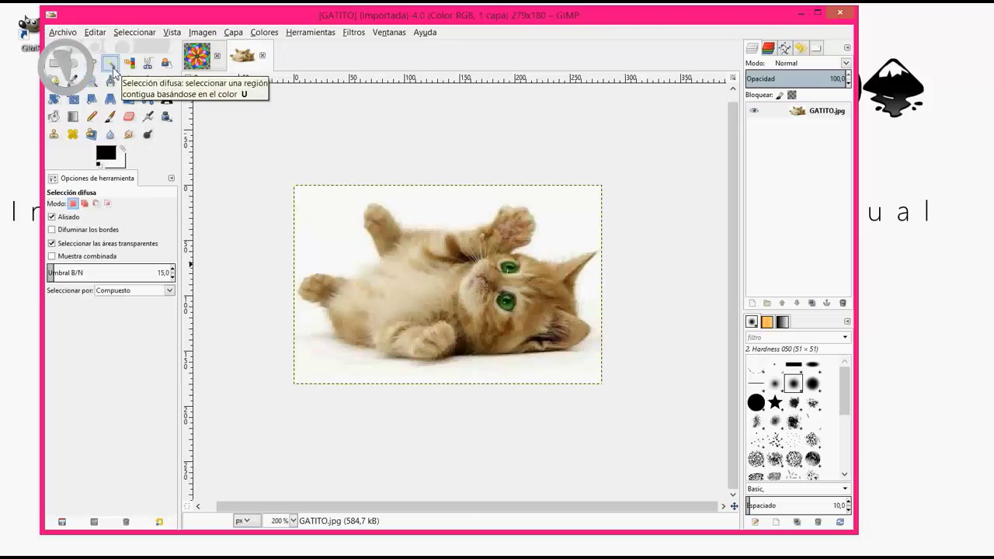
click(323, 224)
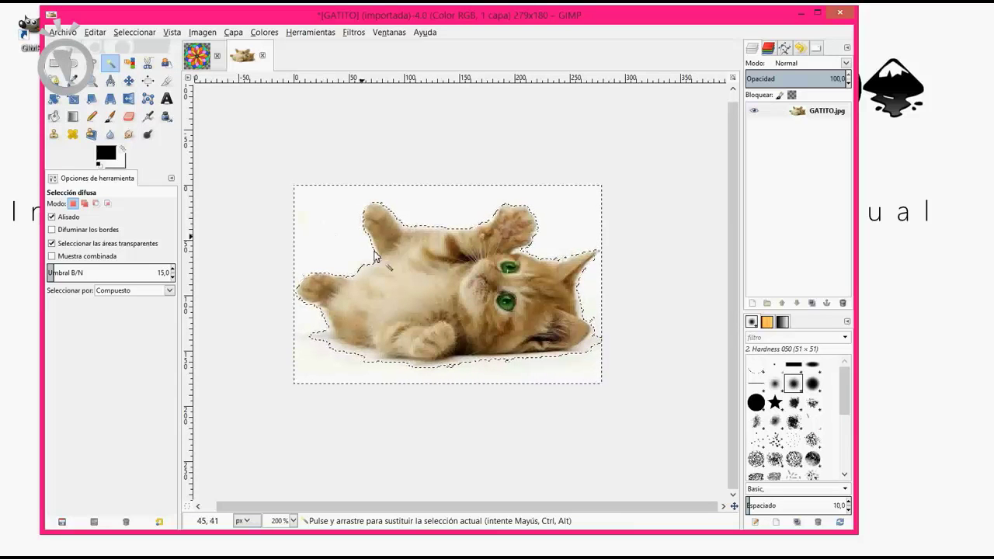
click(96, 33)
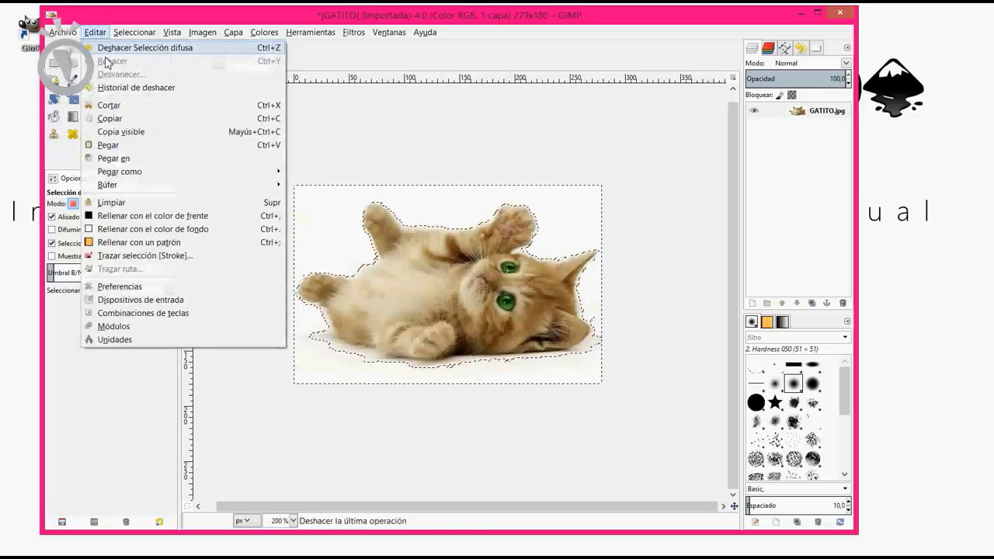
click(117, 111)
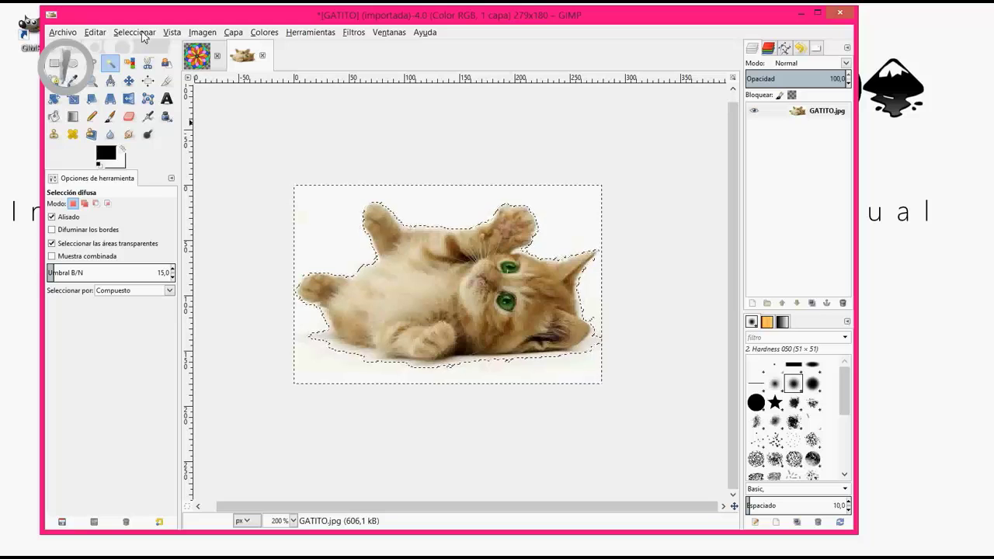
click(143, 35)
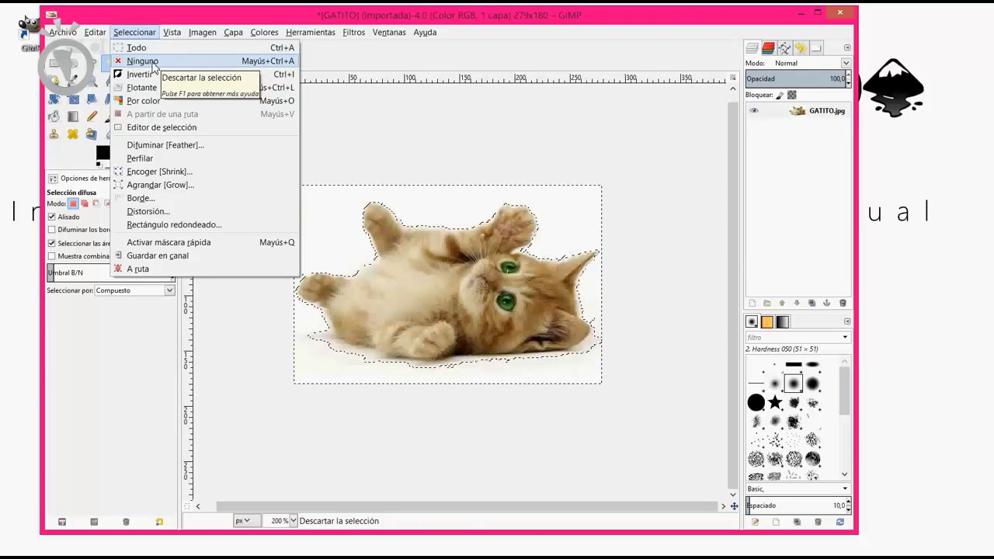
click(147, 62)
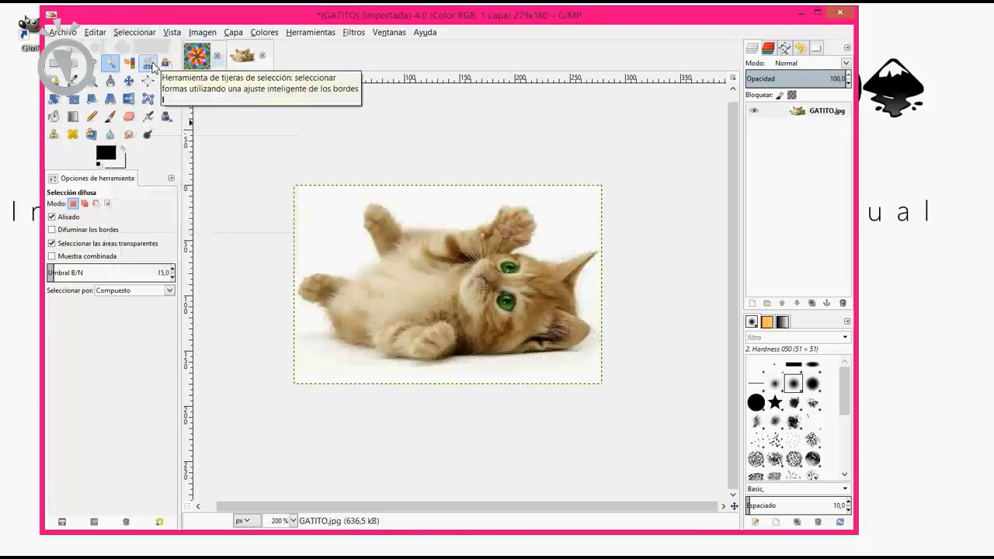
Add an alpha channel to GATITO.jpg, fuzzy-select its white background and cut it away
right_click(420, 269)
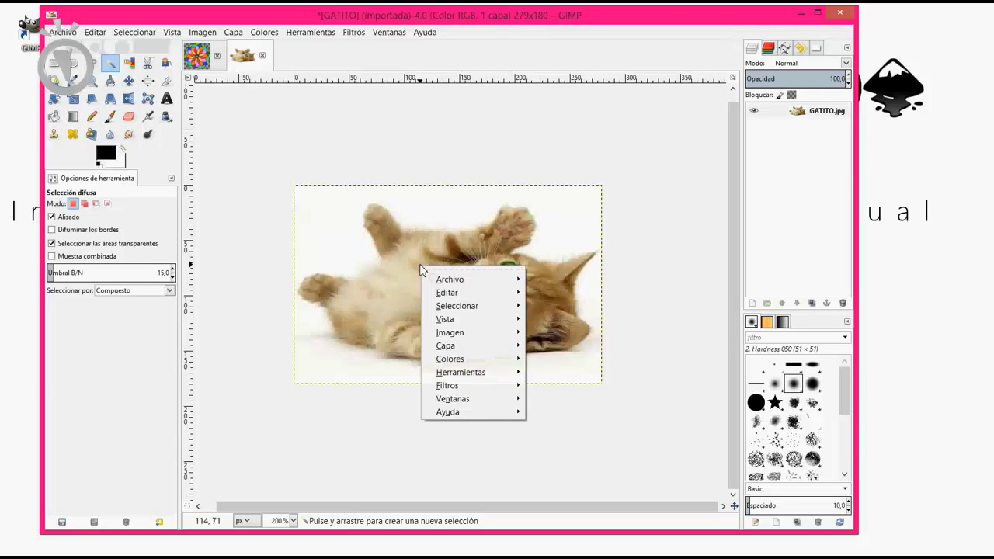
mouse_move(445, 346)
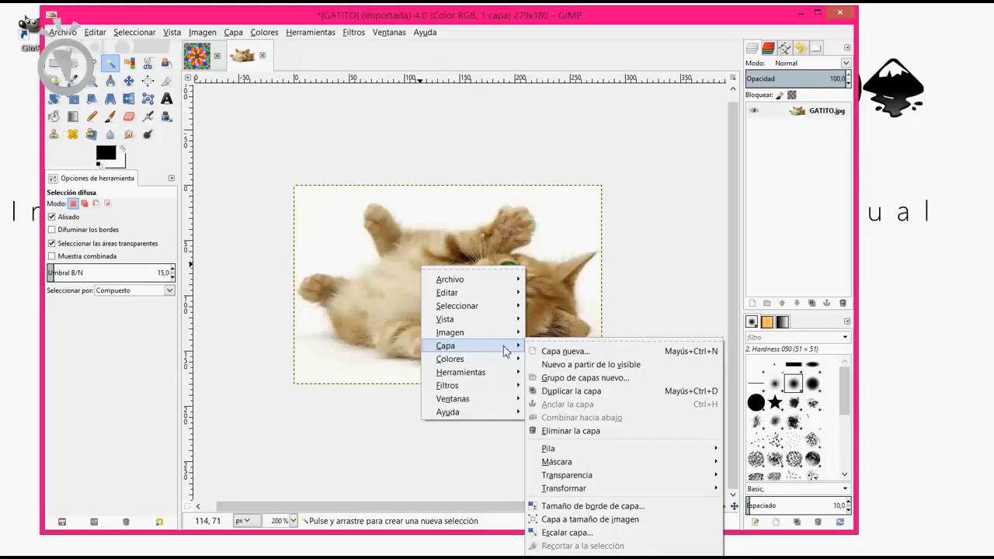
mouse_move(567, 474)
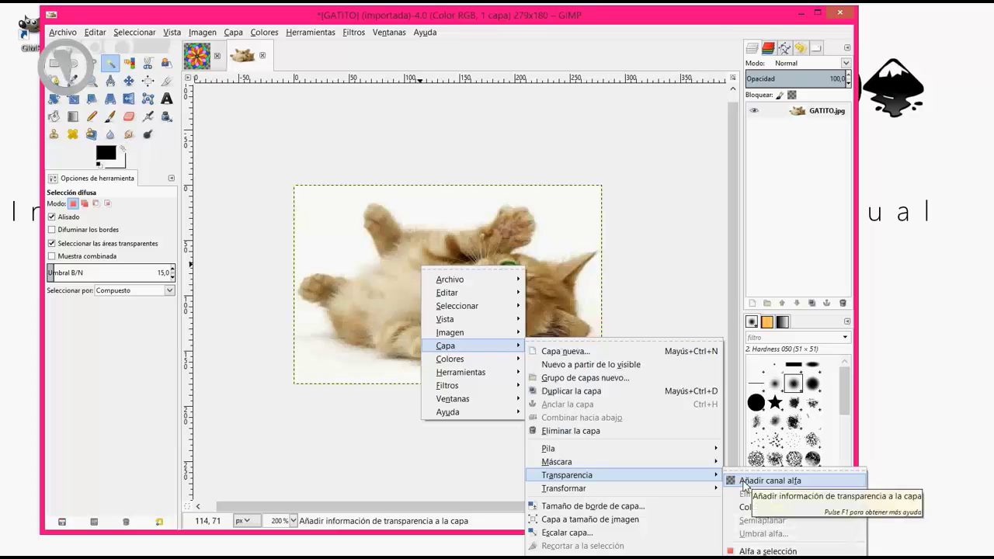
click(769, 481)
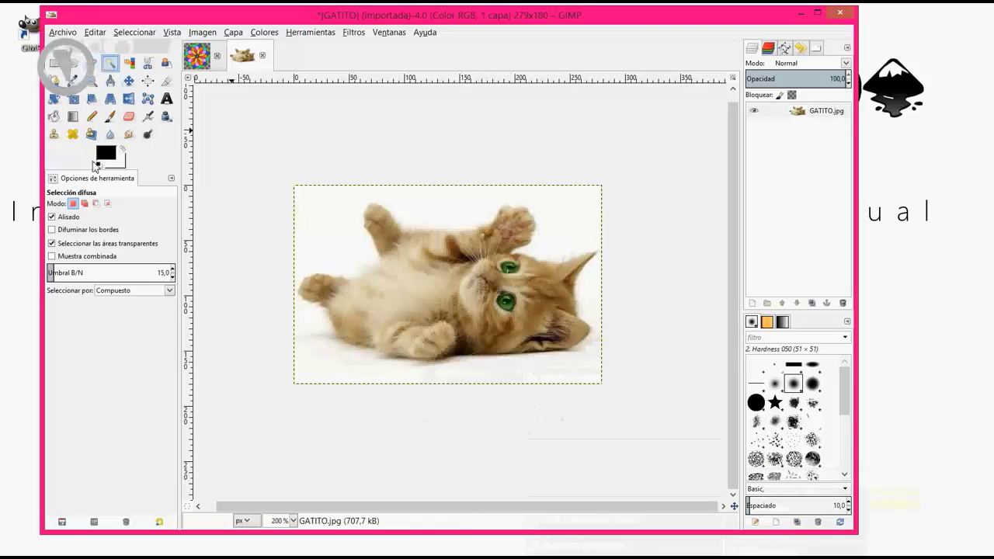
click(314, 215)
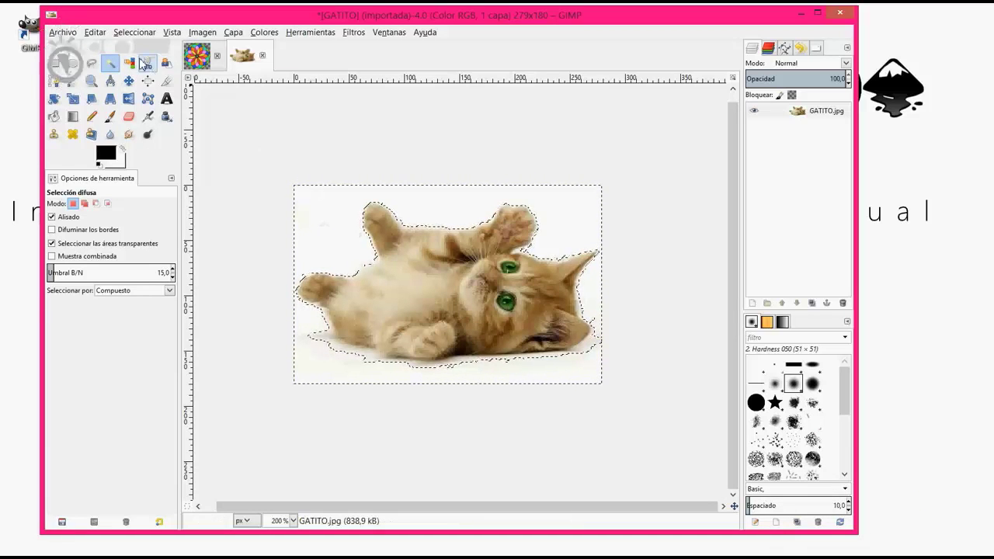
click(95, 33)
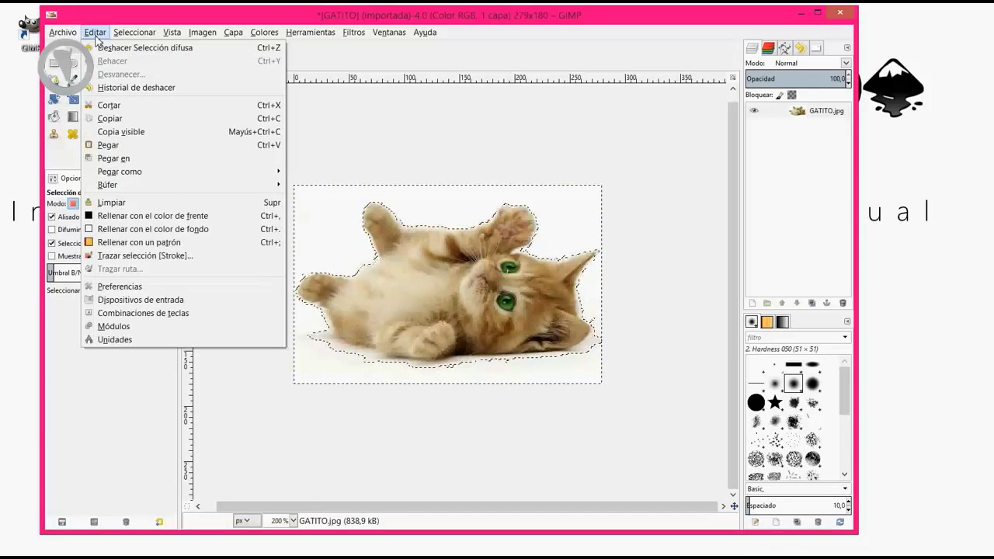
click(109, 105)
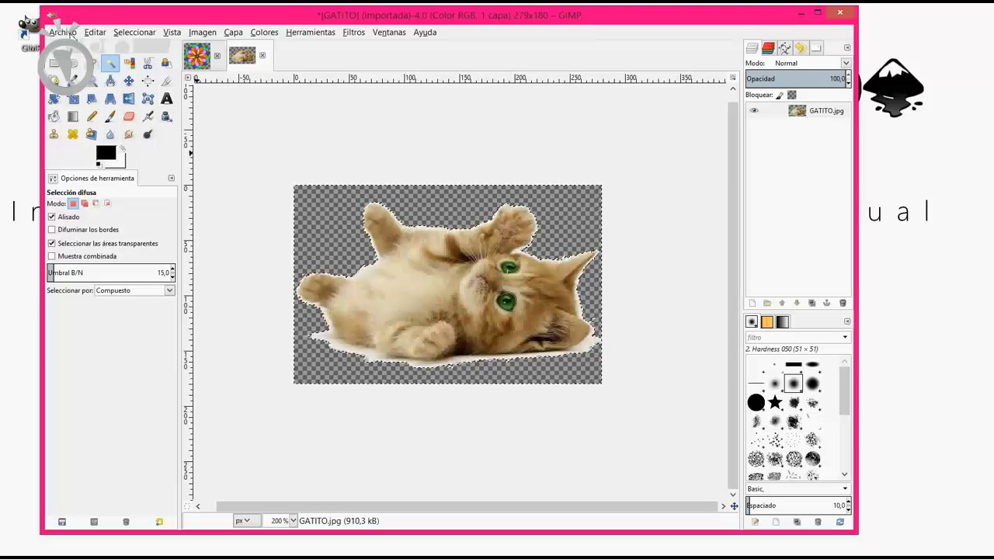
click(68, 31)
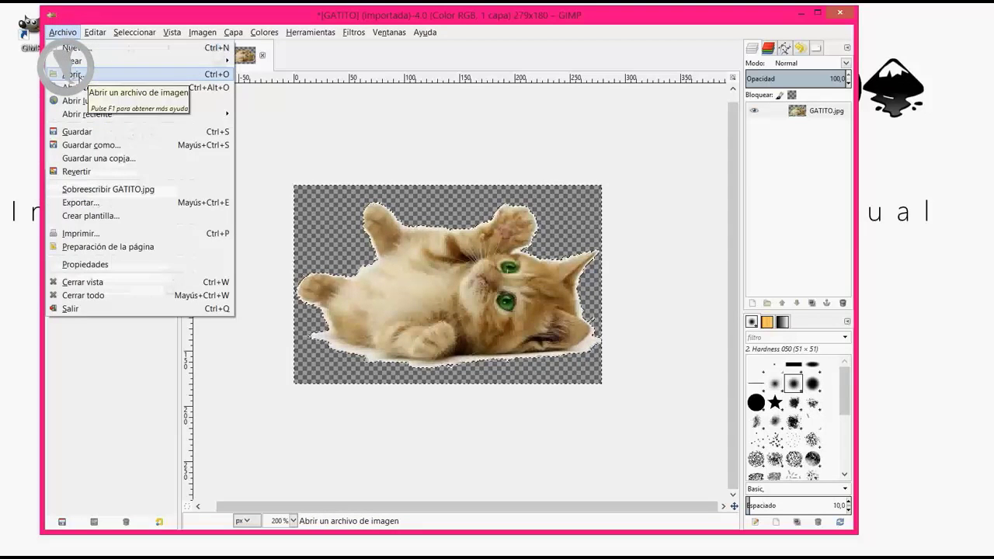
Open the 600×692 parrot painting 'aves exoticas pintadas en oleo sobre lienzo .jpg'
click(69, 74)
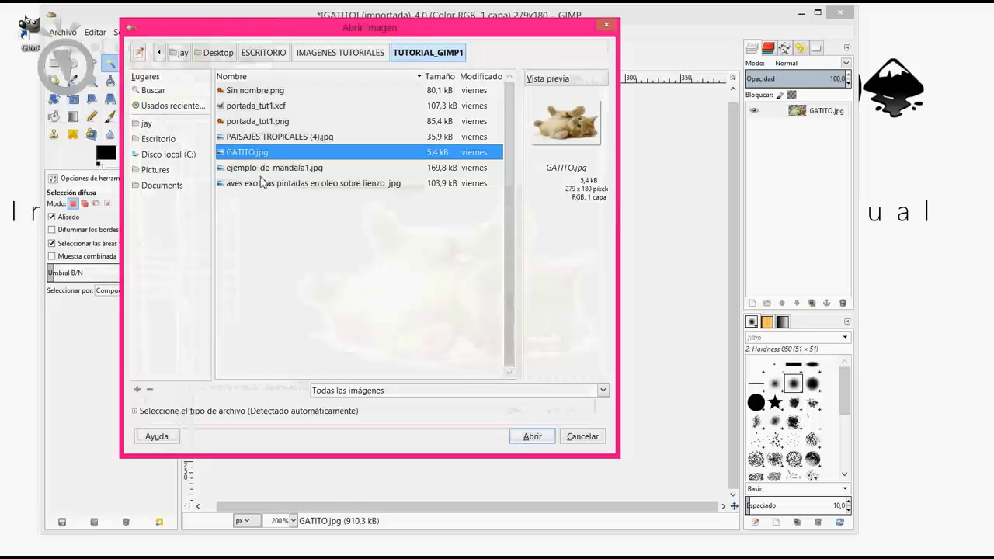
click(267, 186)
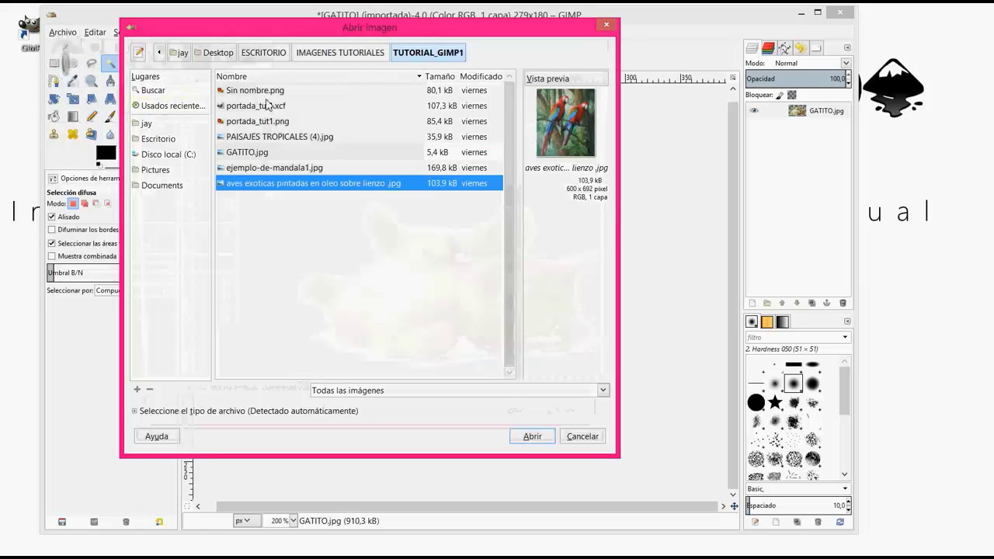
click(529, 435)
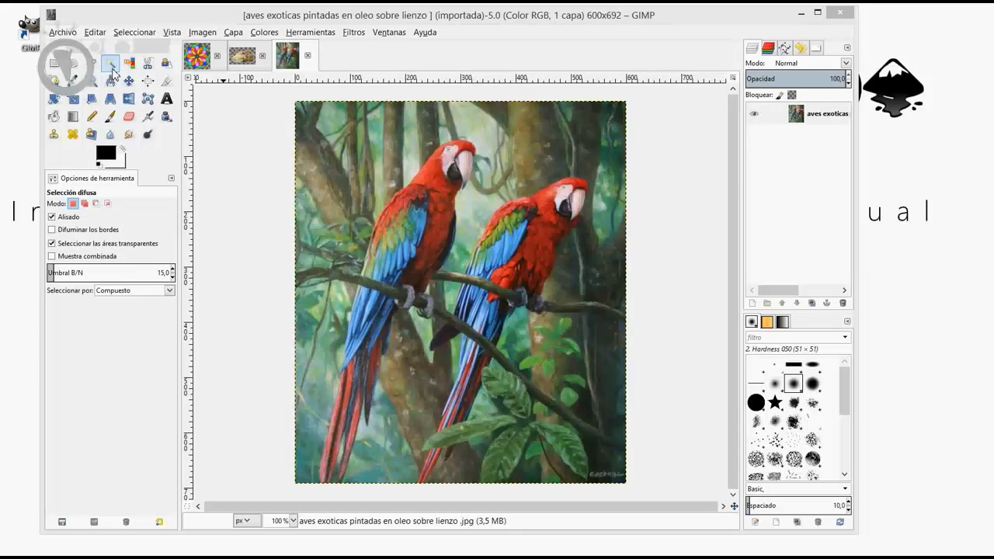
Make three Fuzzy Select clicks on the painting, then clear them with Select > None
click(359, 158)
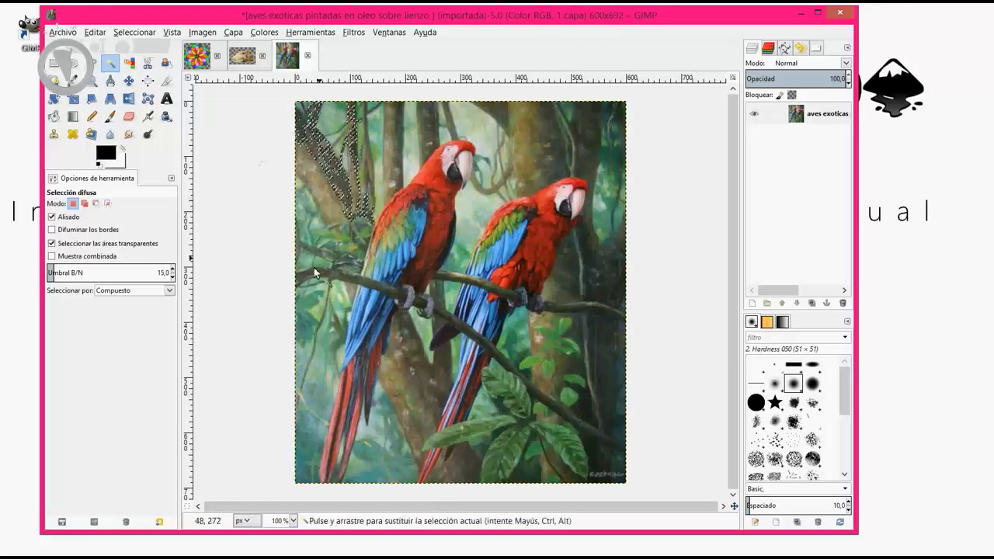
click(537, 144)
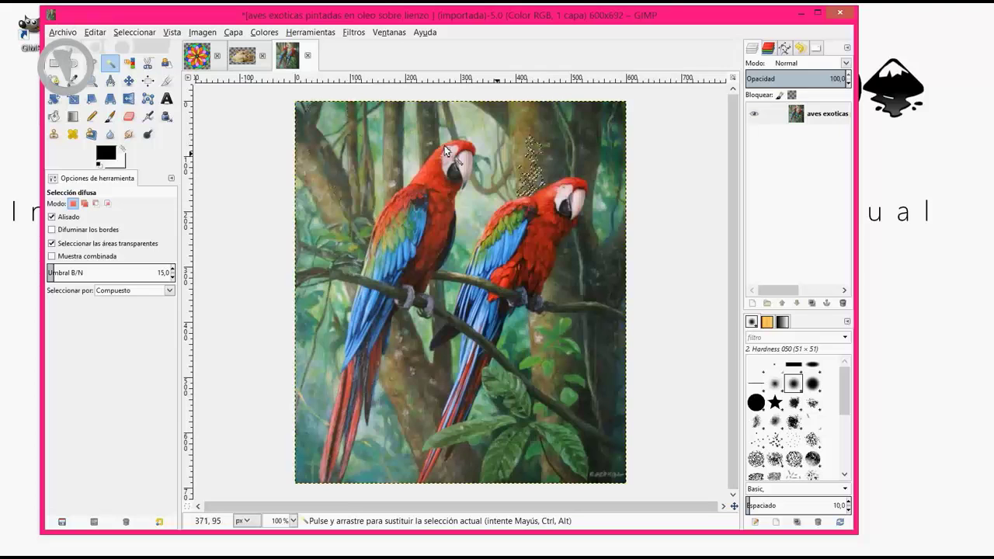
click(329, 212)
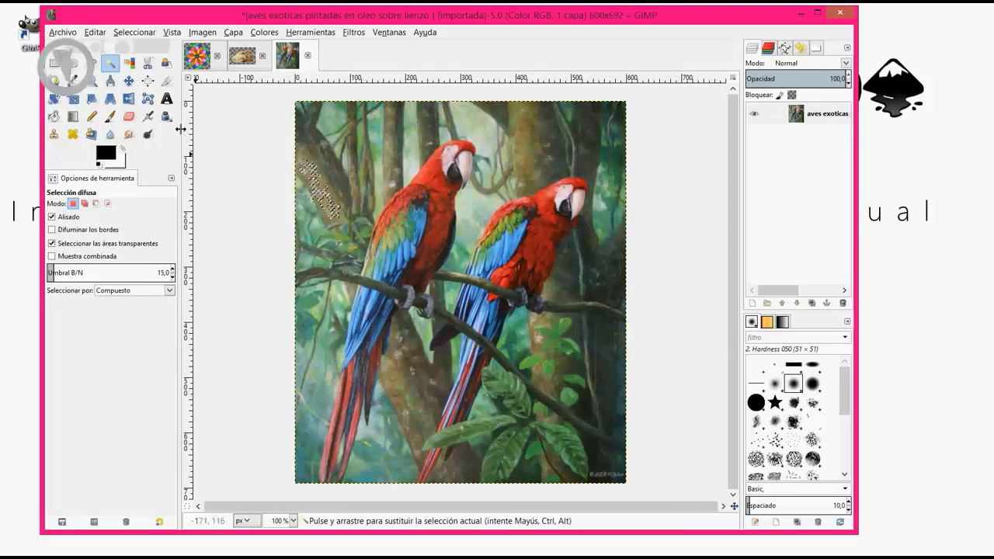
click(134, 32)
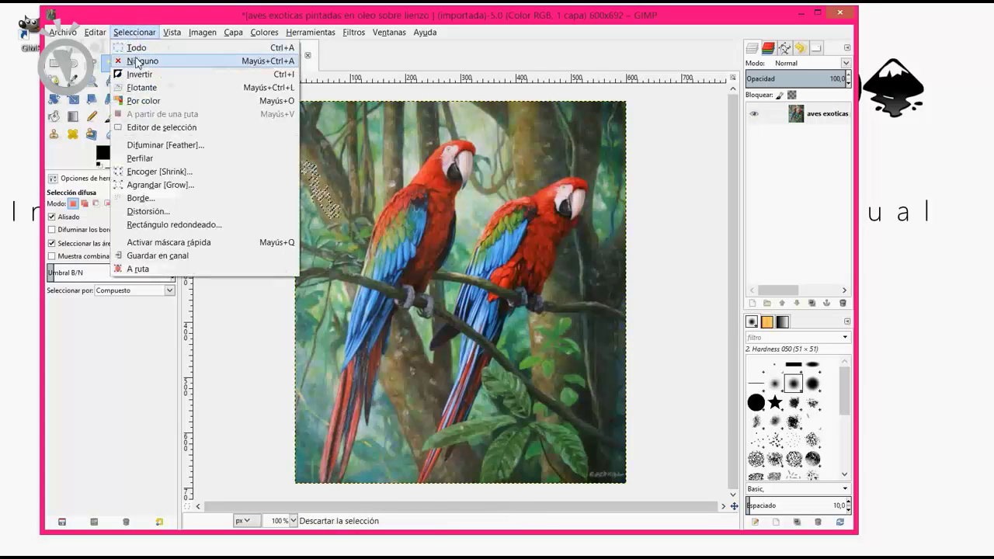
click(140, 60)
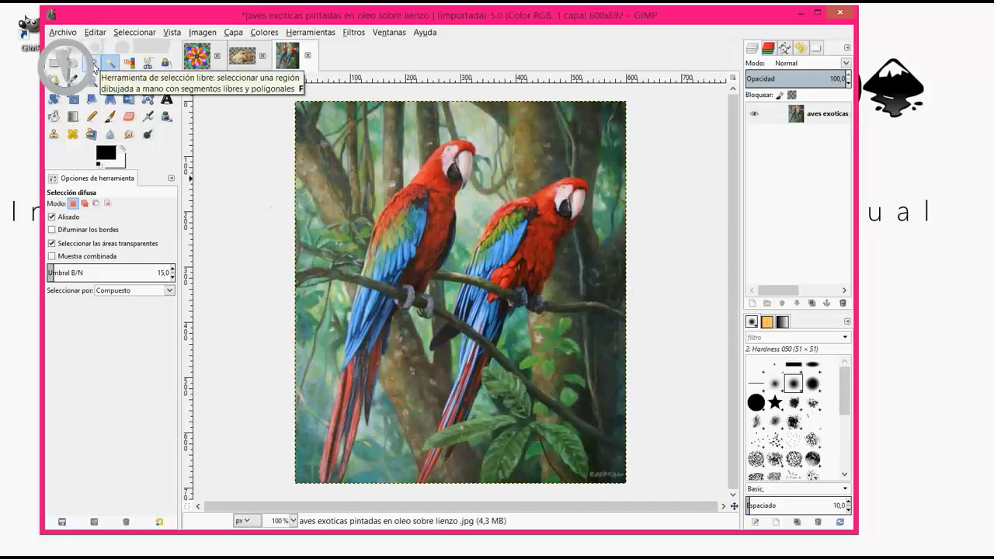
Trace a rough Free Select outline over the left parrot's back, head and beak
click(92, 64)
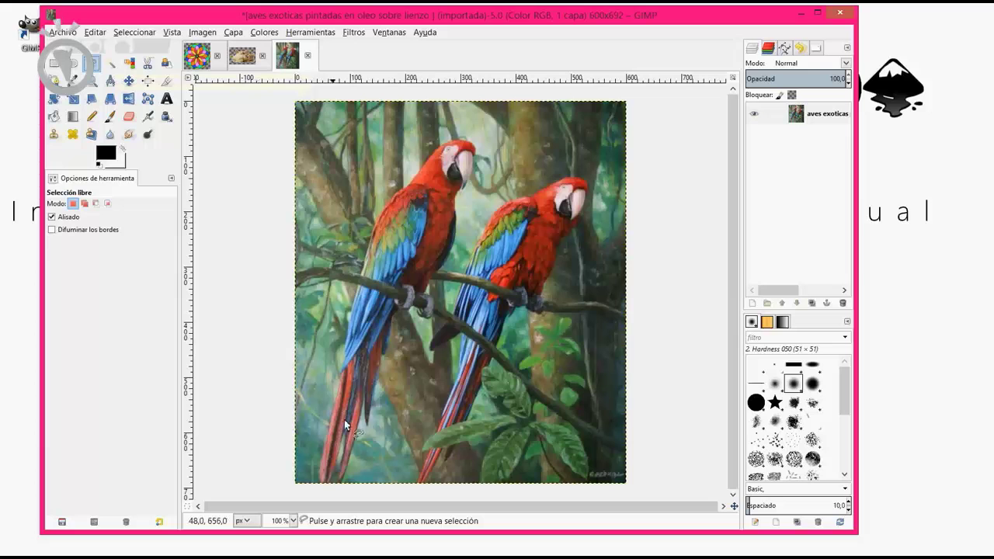
click(366, 257)
drag(371, 244, 379, 225)
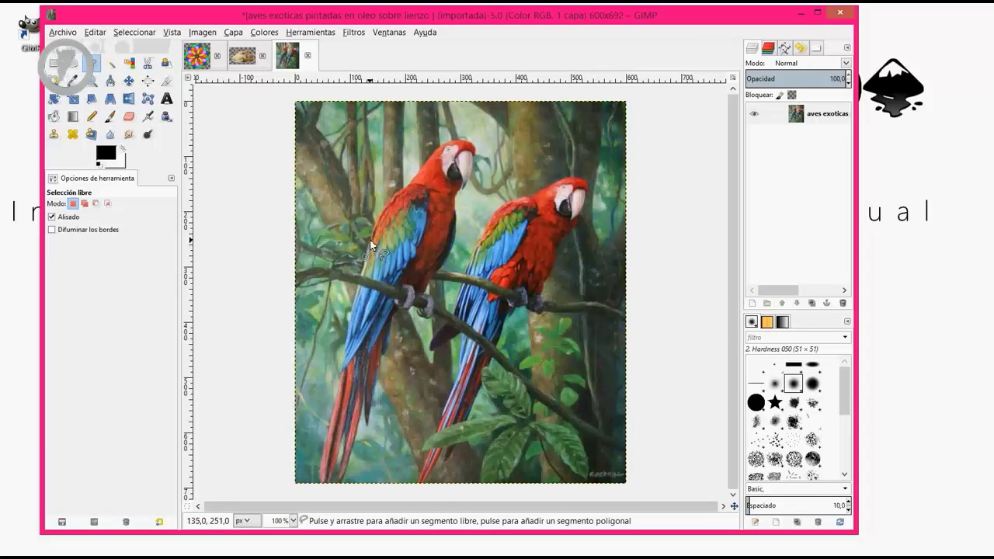
click(395, 192)
click(412, 184)
click(427, 160)
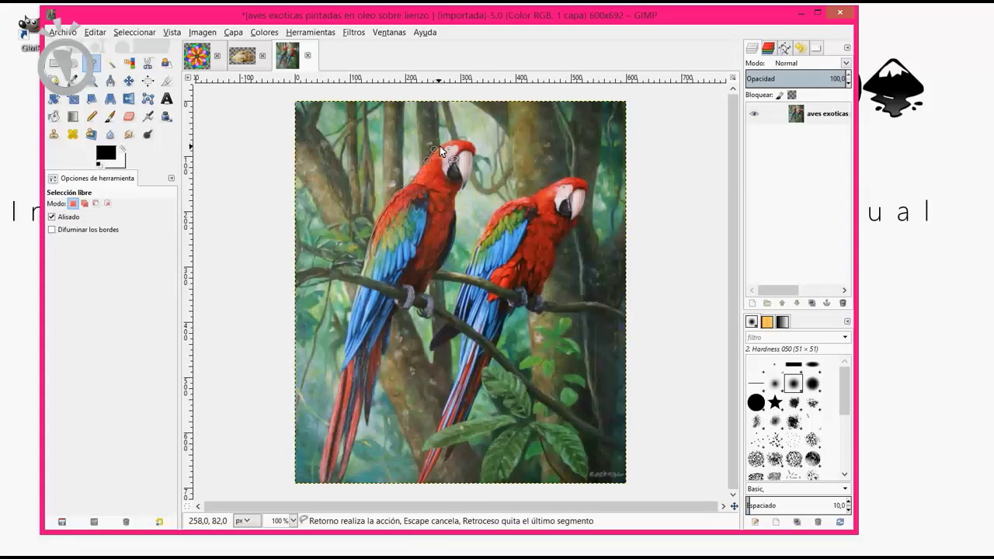
drag(444, 144, 460, 142)
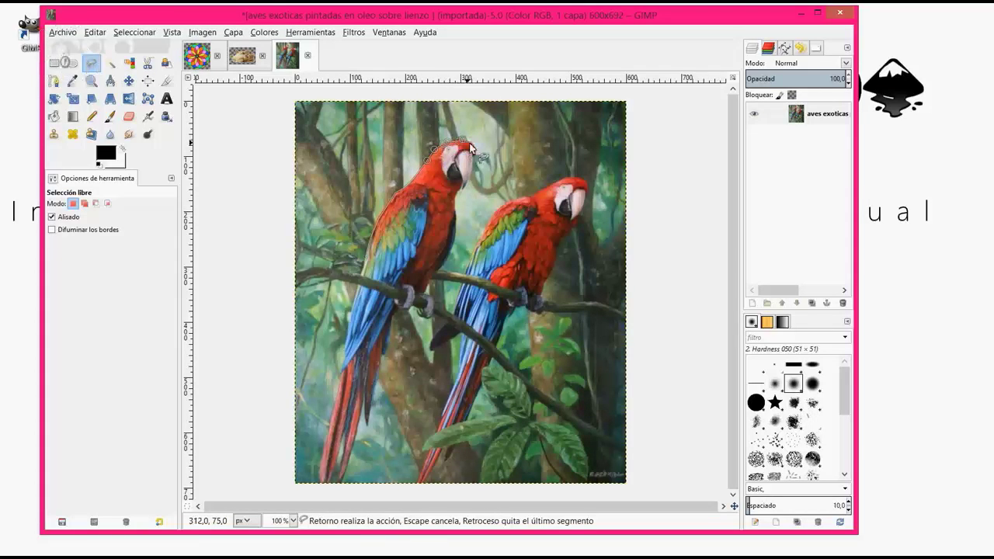
click(465, 188)
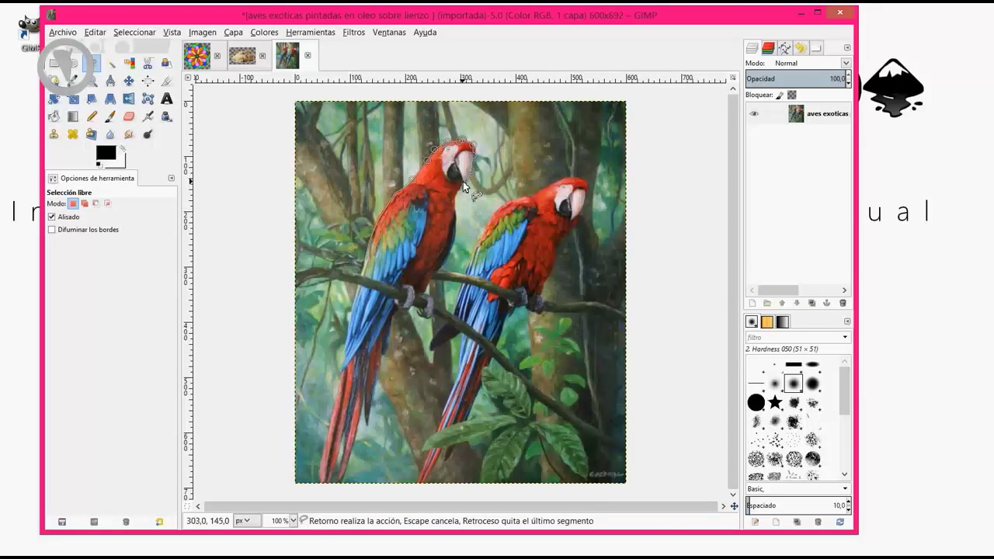
click(463, 190)
Continue the outline down the chest to the feet, then cancel it with Escape
click(453, 211)
click(454, 233)
click(446, 263)
click(434, 272)
click(432, 297)
click(433, 312)
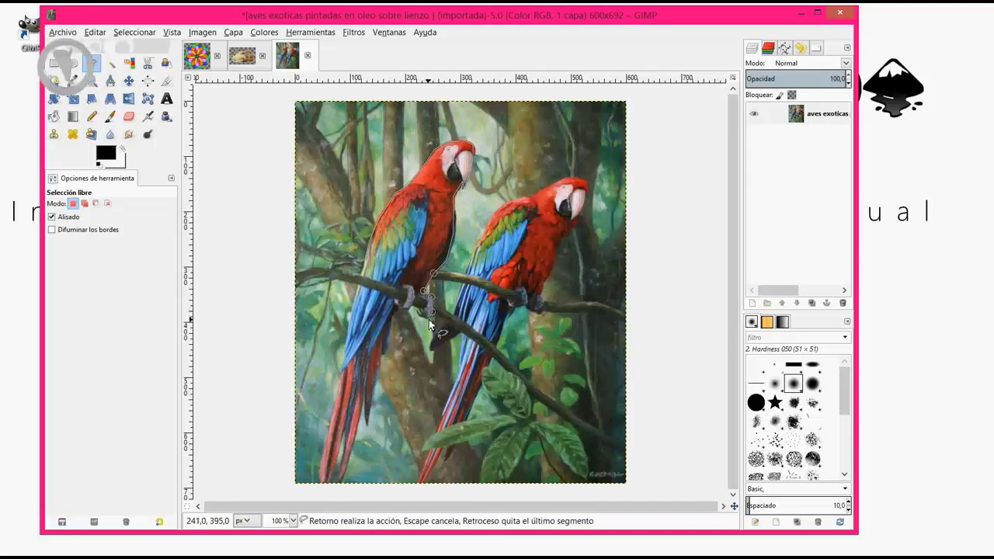
click(425, 319)
click(333, 273)
key(Escape)
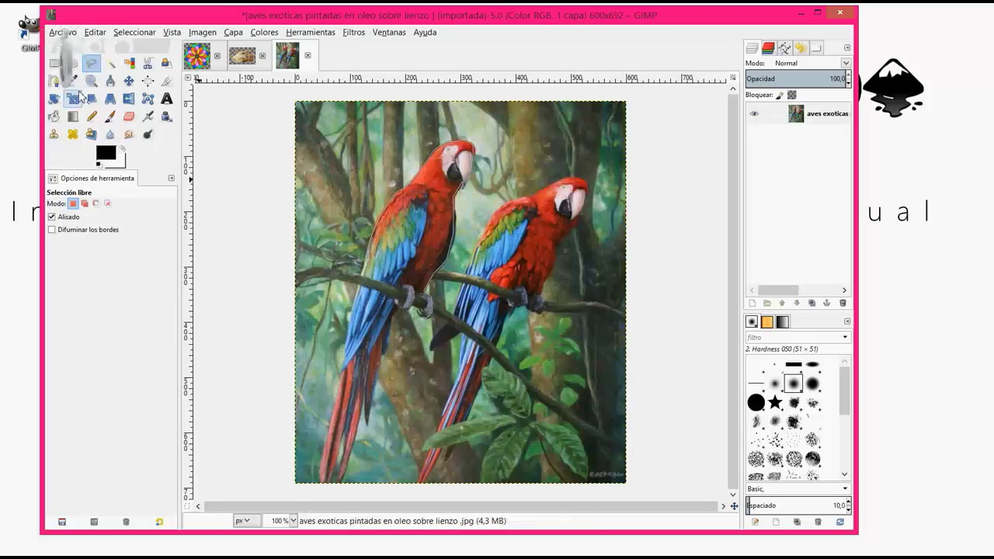
click(94, 84)
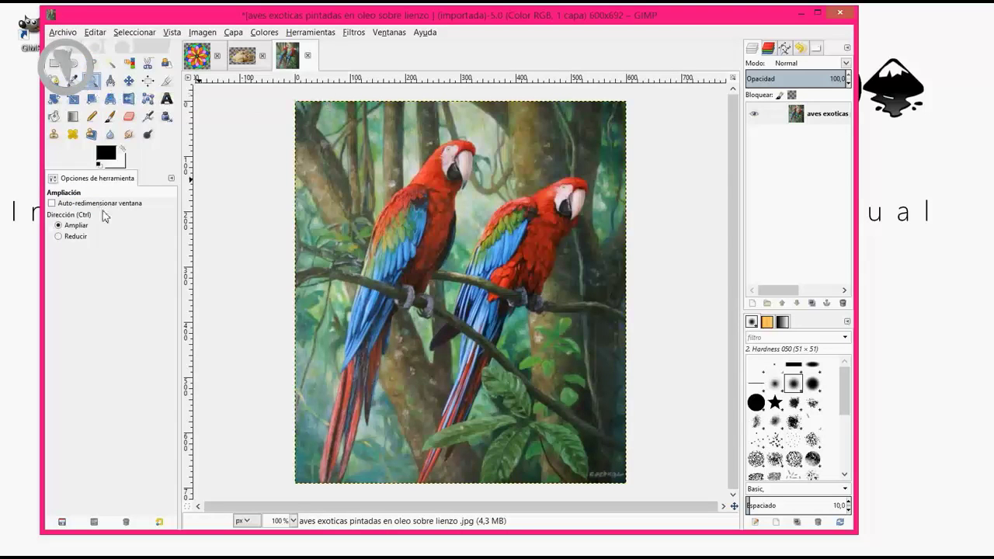
Zoom the painting to 200% and start a Free Select outline from the back to the head
click(411, 277)
click(411, 276)
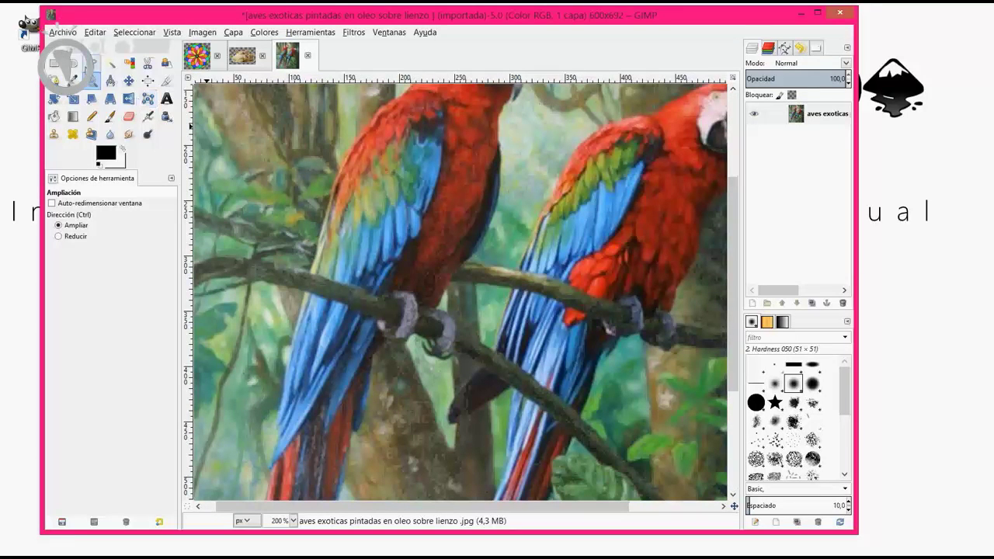
click(92, 63)
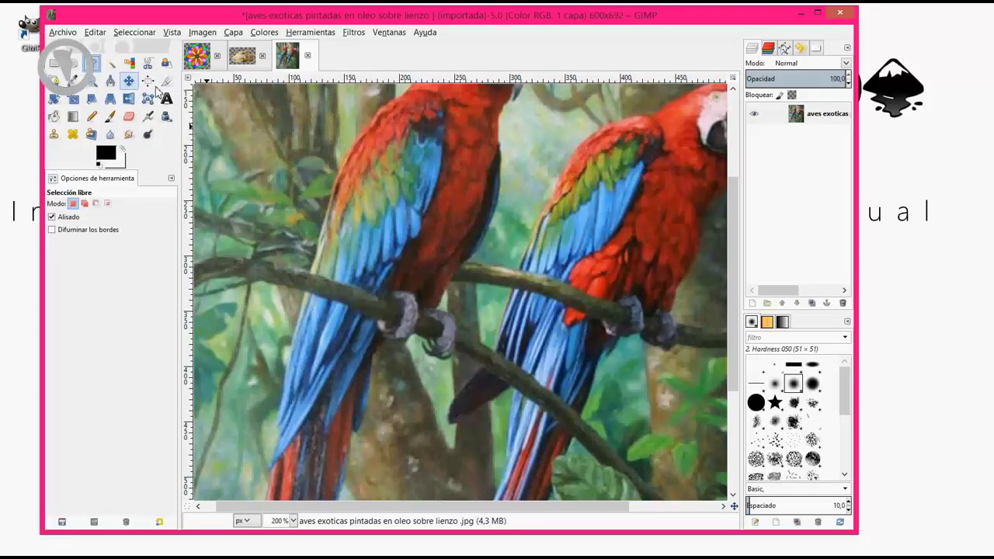
click(312, 270)
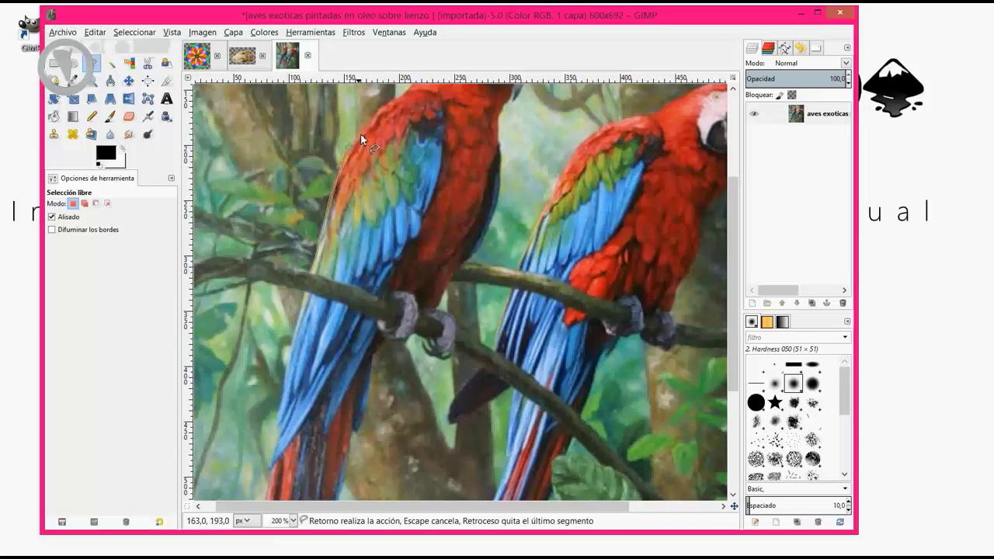
scroll(374, 155, up, 3)
click(382, 211)
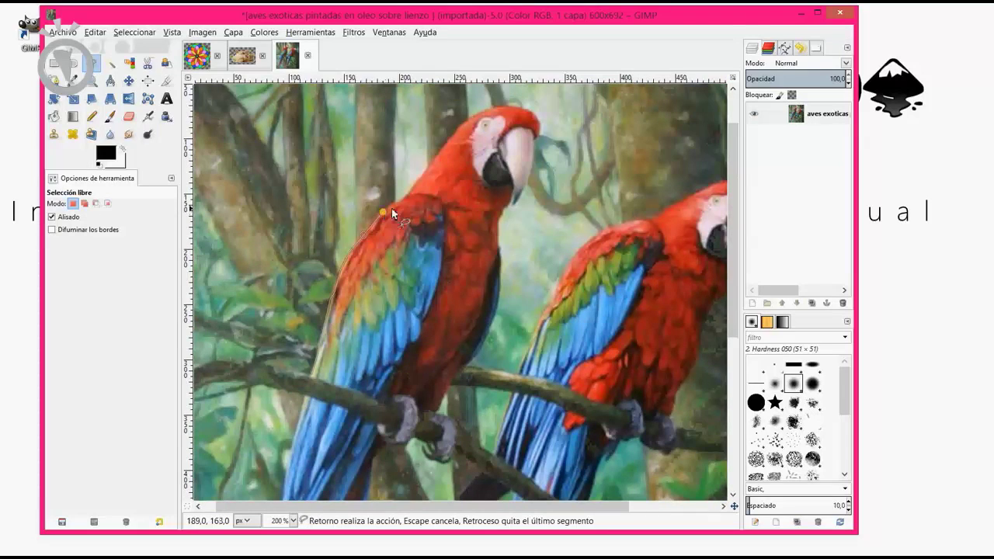
click(409, 195)
click(425, 177)
click(453, 132)
click(498, 107)
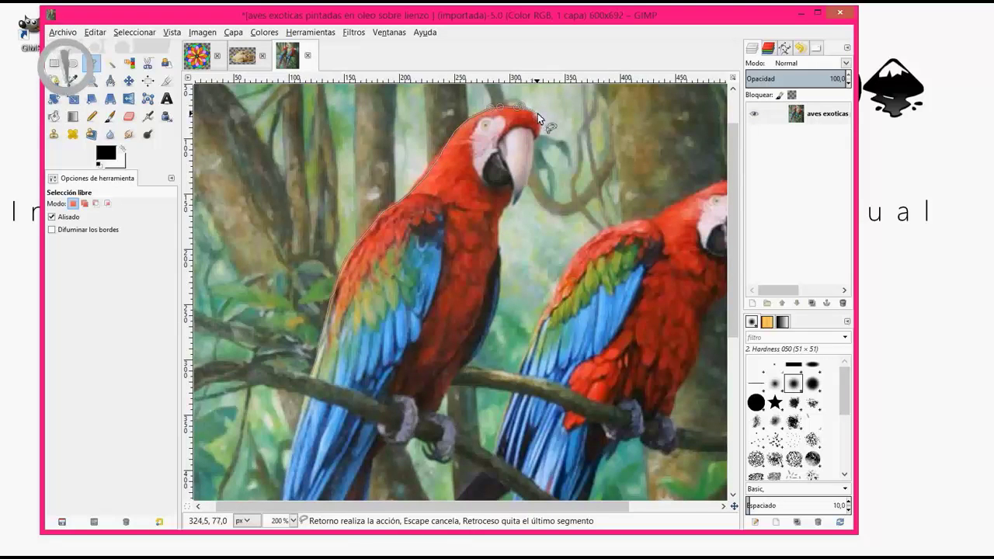
click(537, 117)
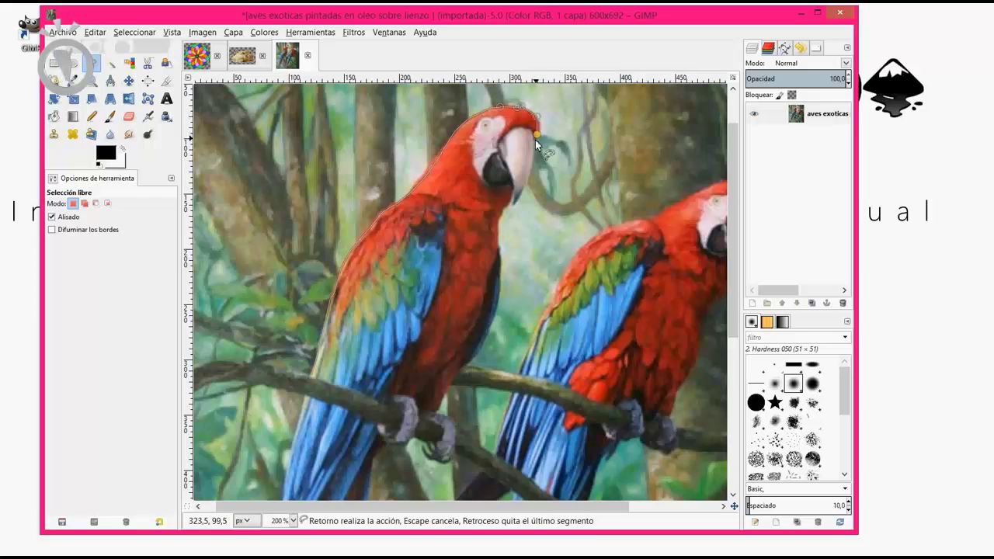
Trace the outline down the beak, chest and feet to the tail tip
click(534, 142)
click(515, 205)
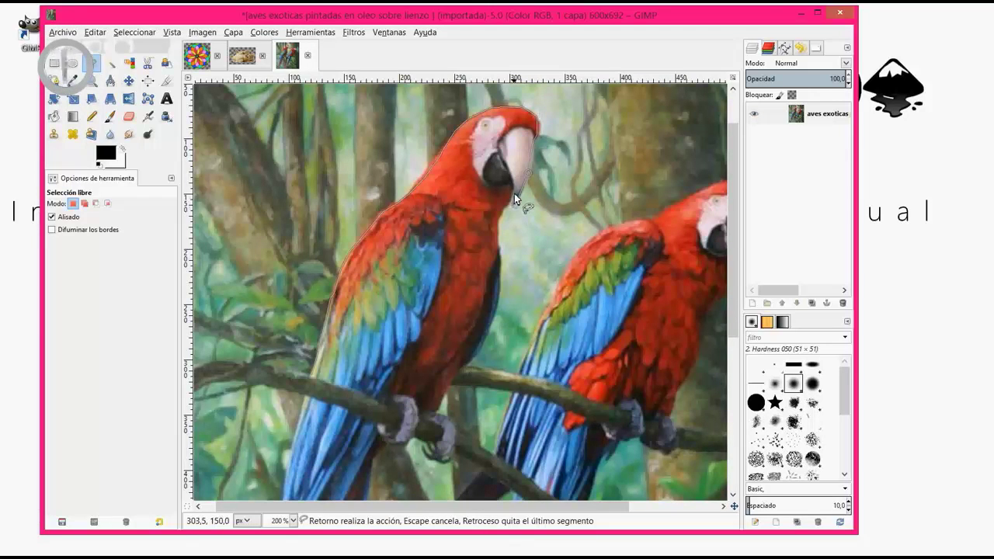
click(500, 219)
click(497, 247)
click(497, 282)
click(481, 349)
click(449, 384)
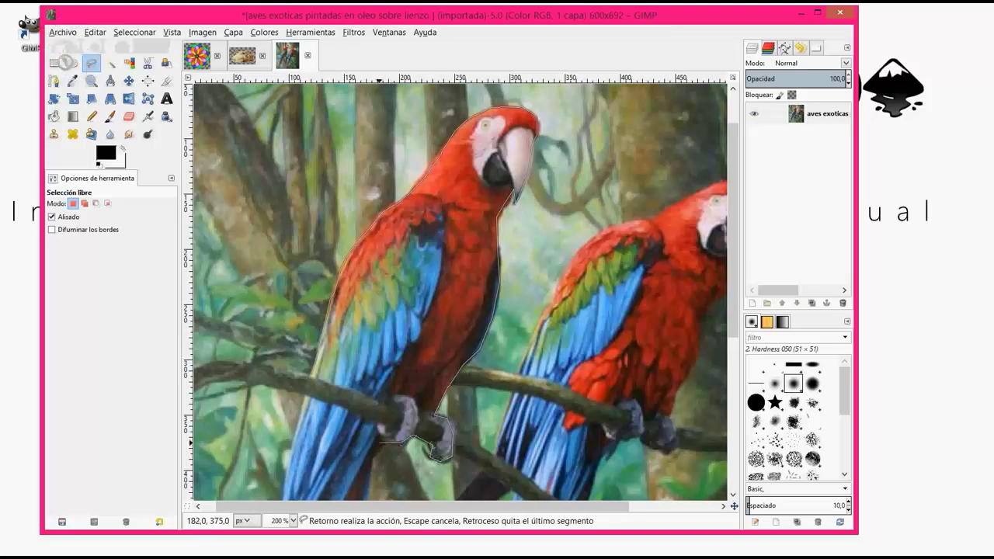
scroll(377, 446, down, 3)
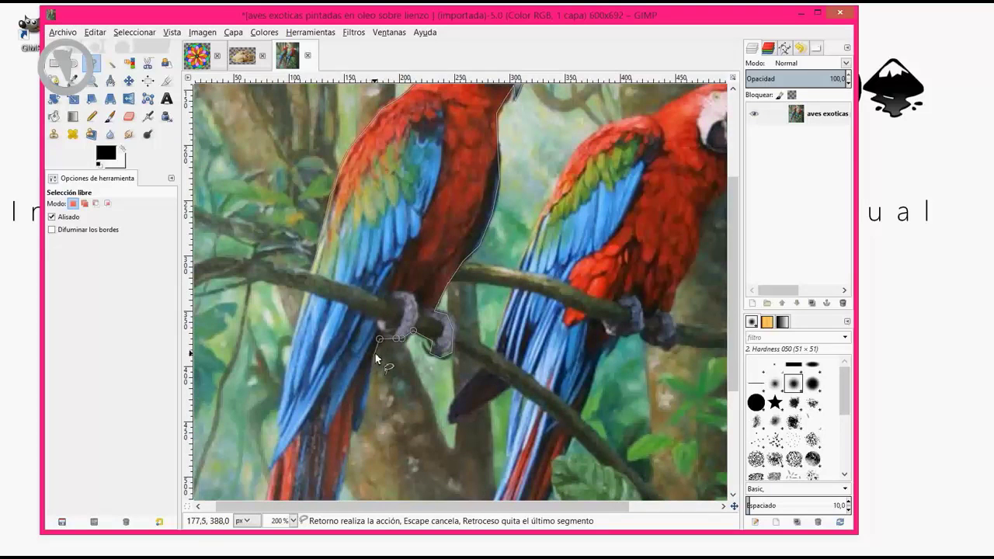
click(367, 393)
click(357, 427)
scroll(346, 439, down, 3)
click(324, 466)
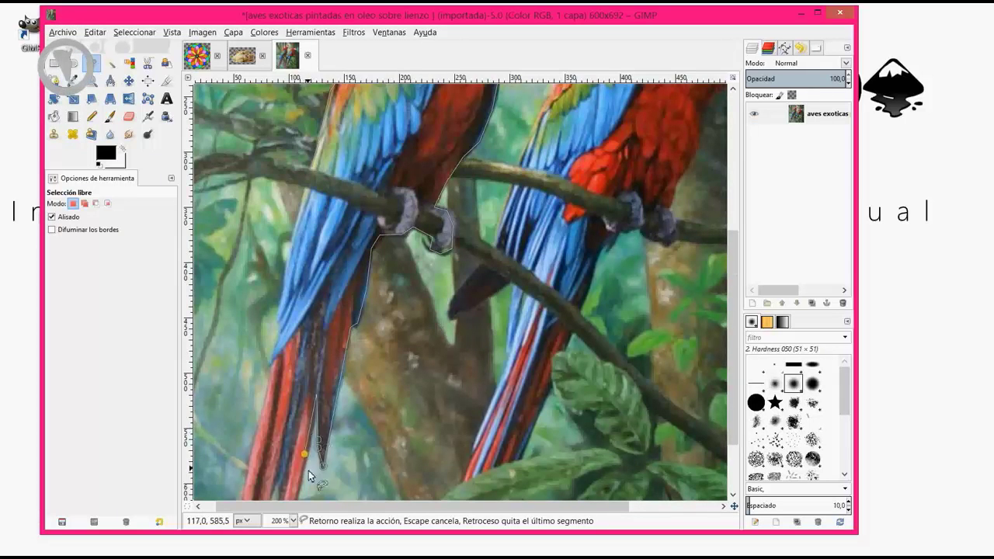
Trace up the tail's edge, remove misplaced points, and close the outline at its start
scroll(308, 471, down, 3)
click(280, 473)
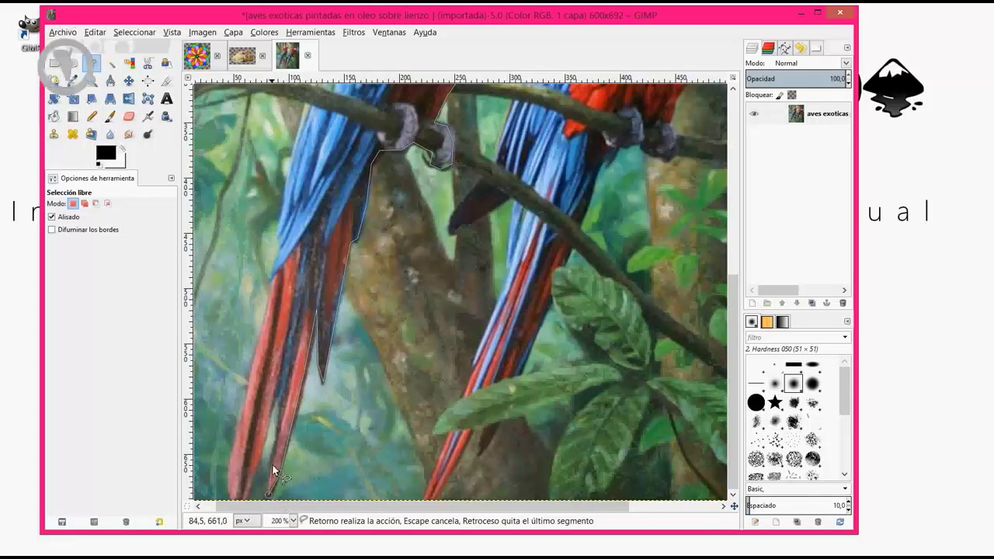
click(286, 372)
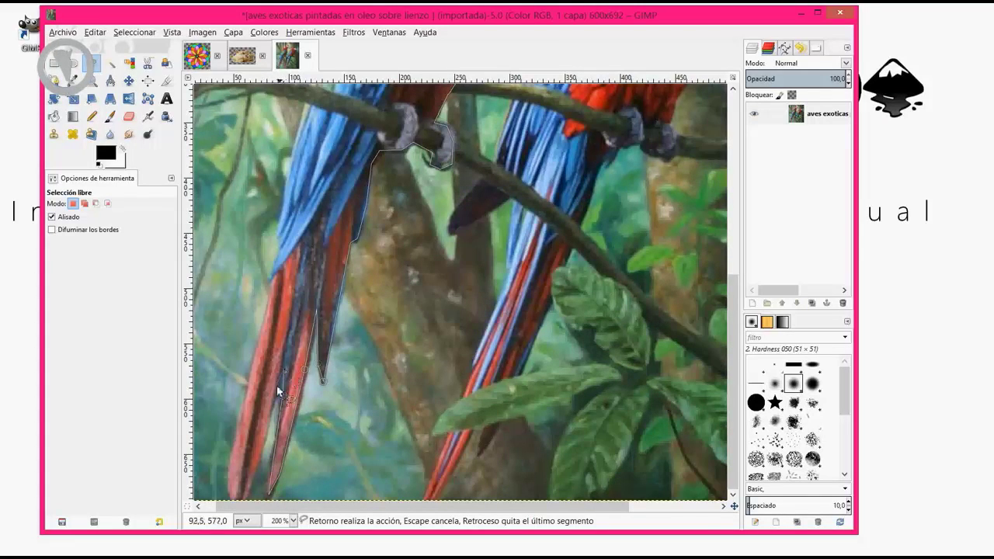
click(249, 473)
click(241, 494)
key(BackSpace)
key(BackSpace)
scroll(274, 286, up, 5)
click(284, 411)
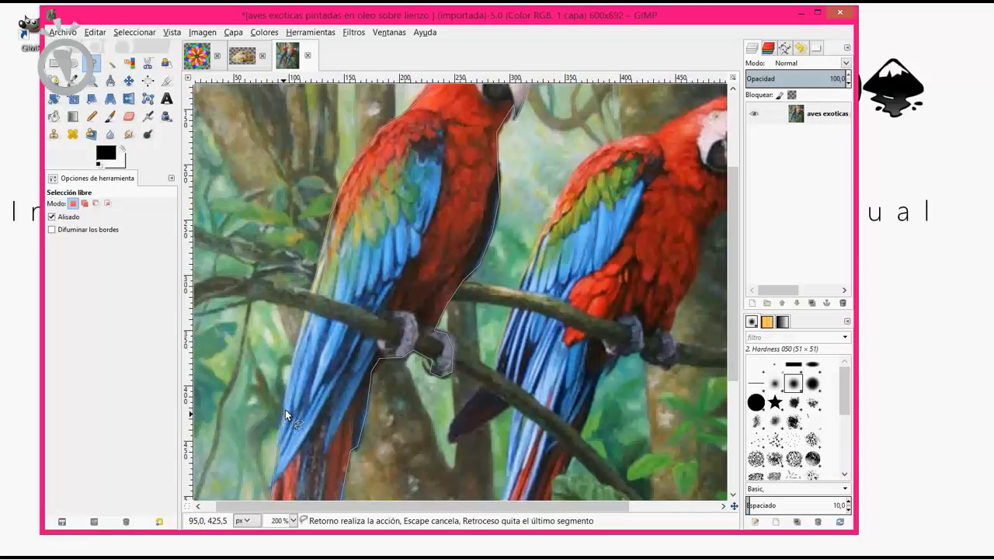
click(303, 313)
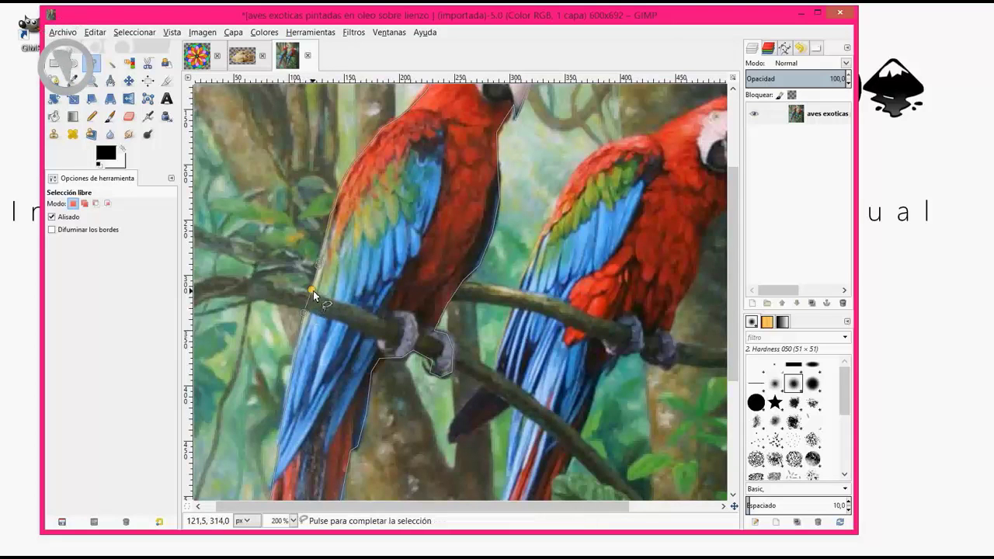
click(312, 290)
Commit the parrot outline as a selection and add an alpha channel to the layer
click(312, 290)
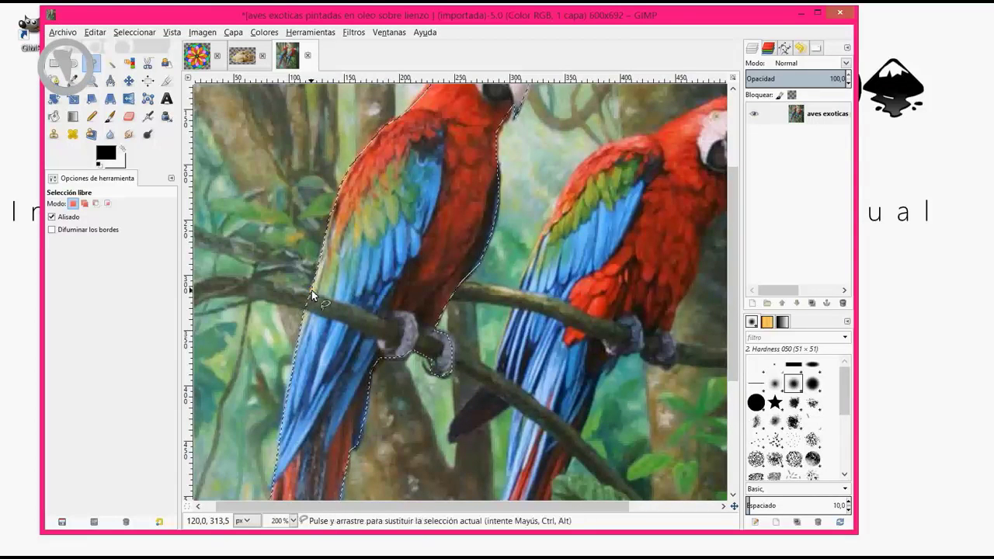
scroll(407, 245, down, 3)
scroll(410, 247, down, 1)
scroll(410, 247, down, 1)
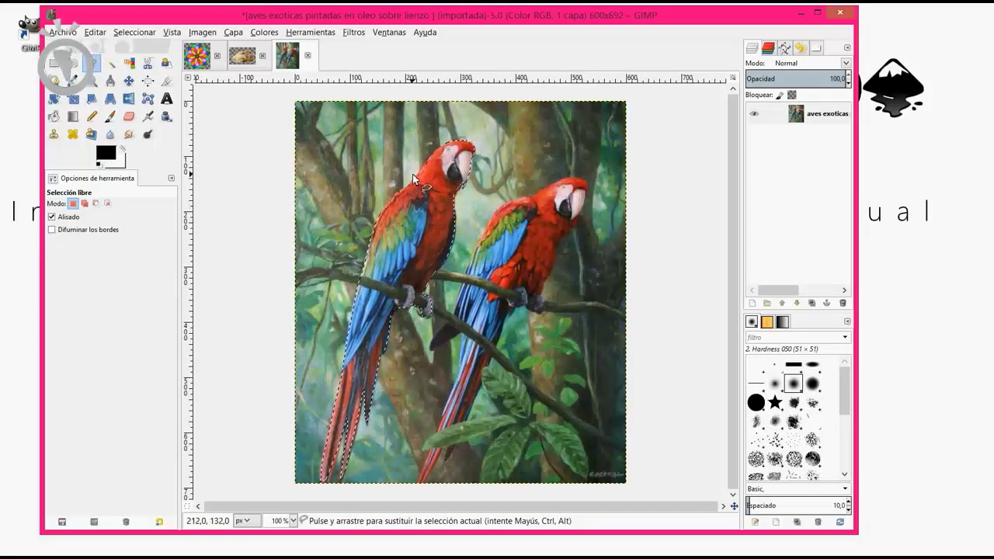
right_click(474, 214)
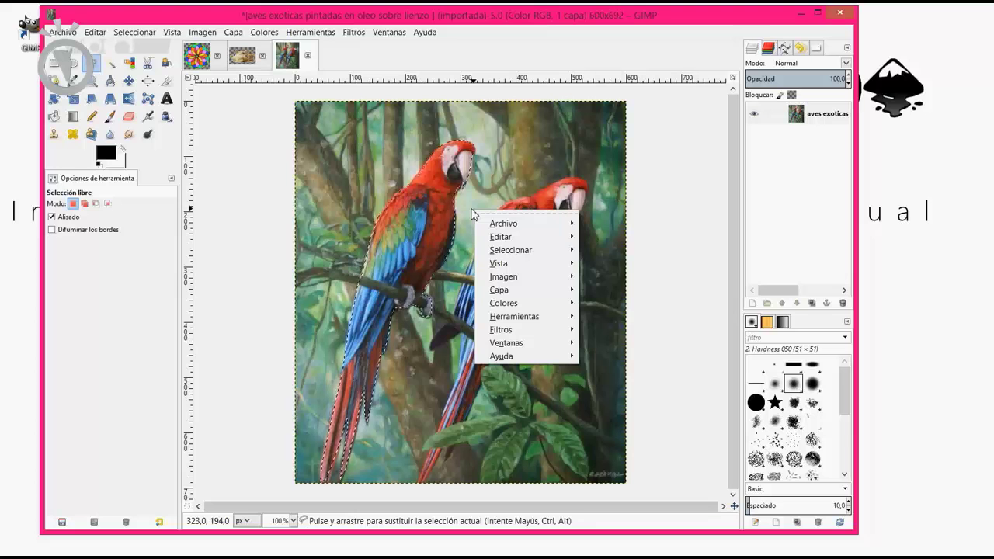
mouse_move(525, 290)
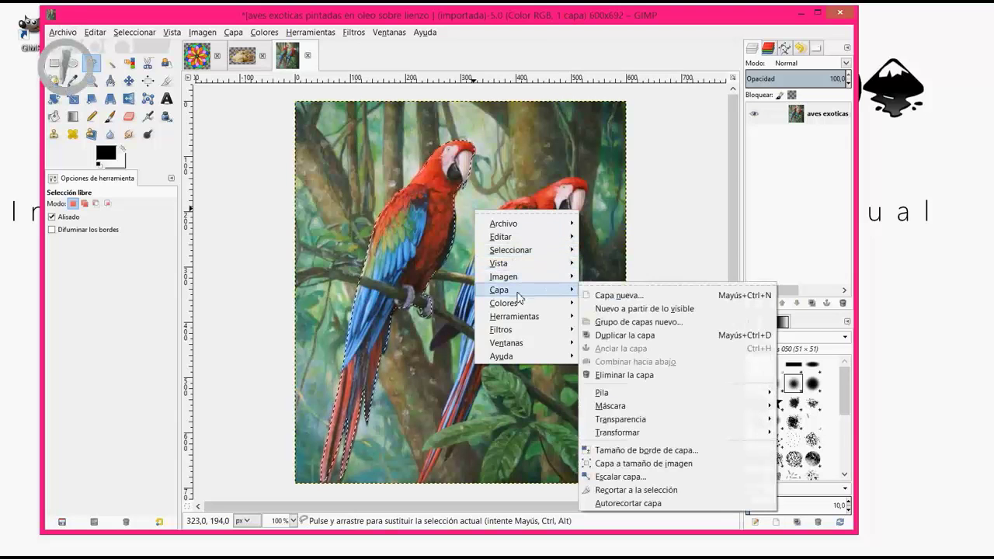
mouse_move(620, 419)
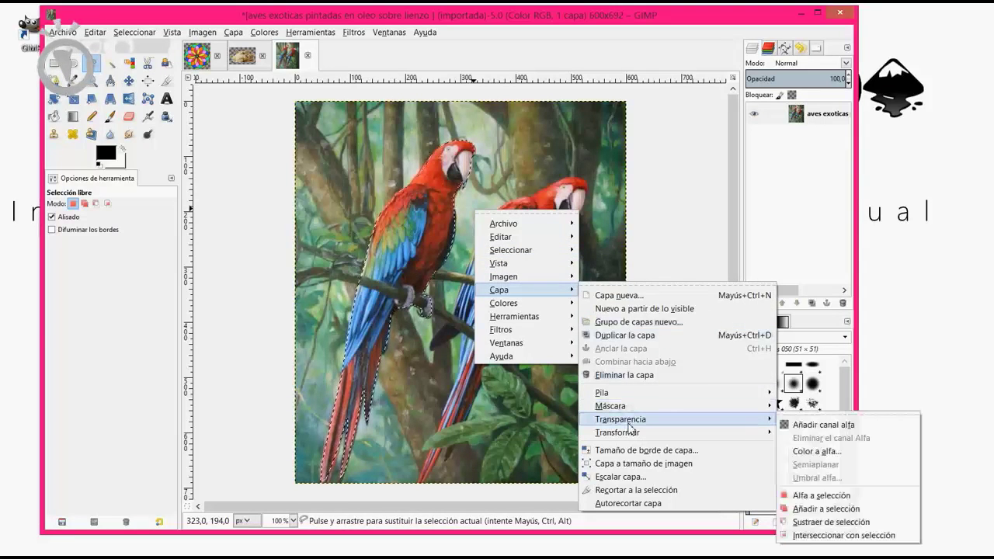
click(810, 428)
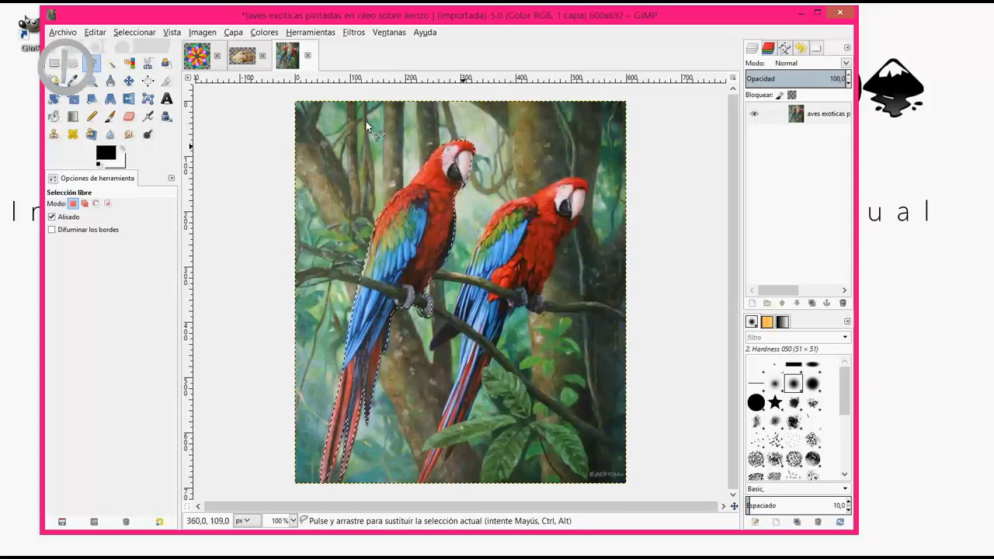
Invert the selection and cut away everything outside the parrot
click(134, 33)
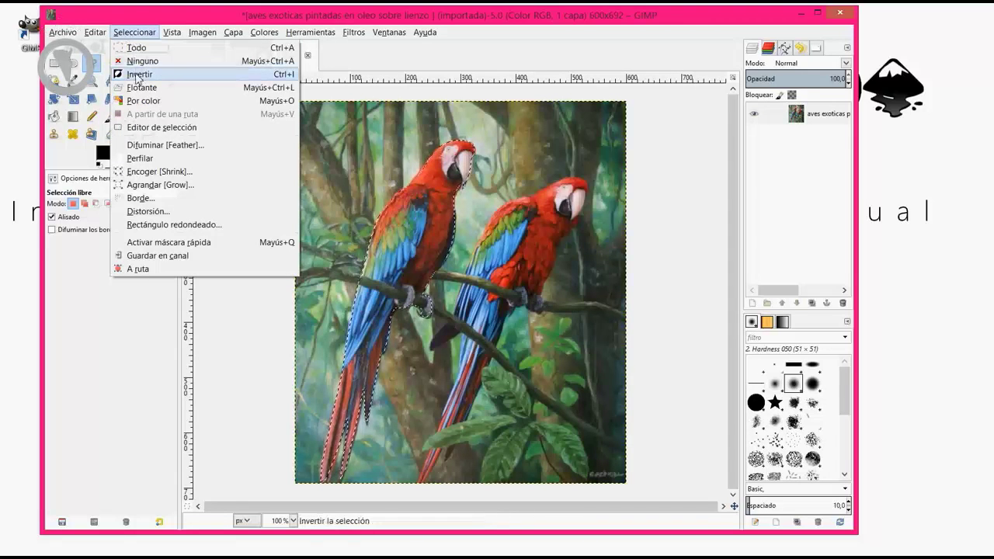
click(136, 75)
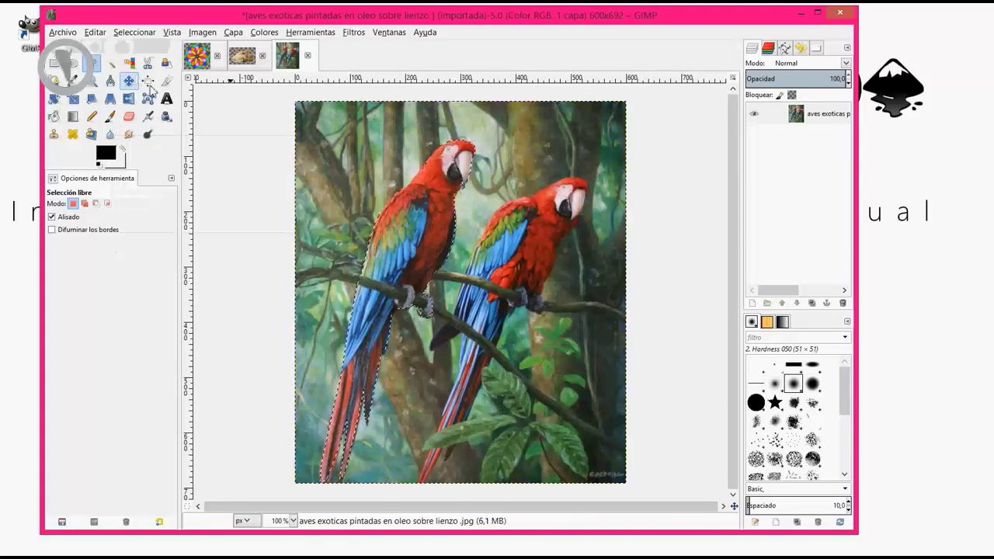
click(94, 32)
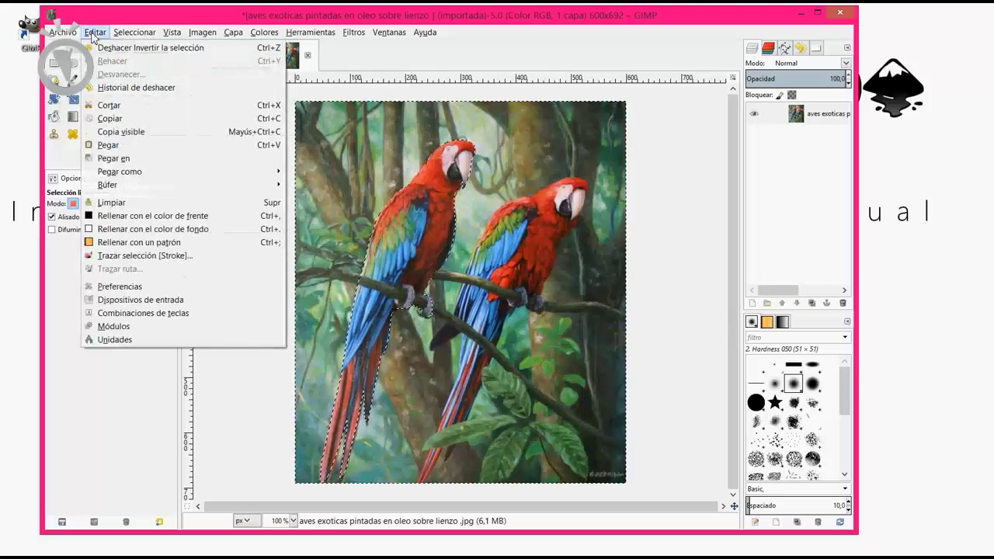
click(109, 104)
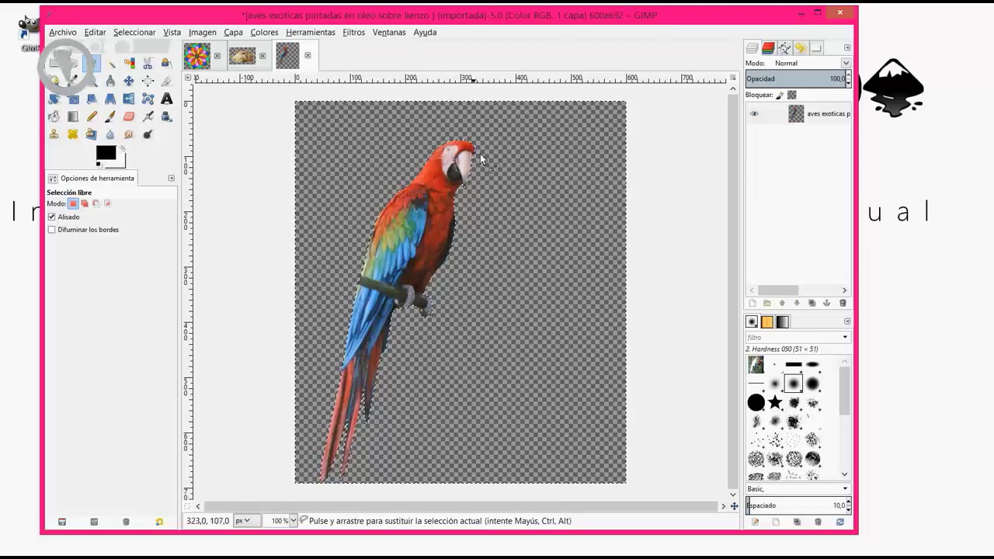
Resize the canvas width from 600 to 372 px, keeping the height at 692
click(201, 33)
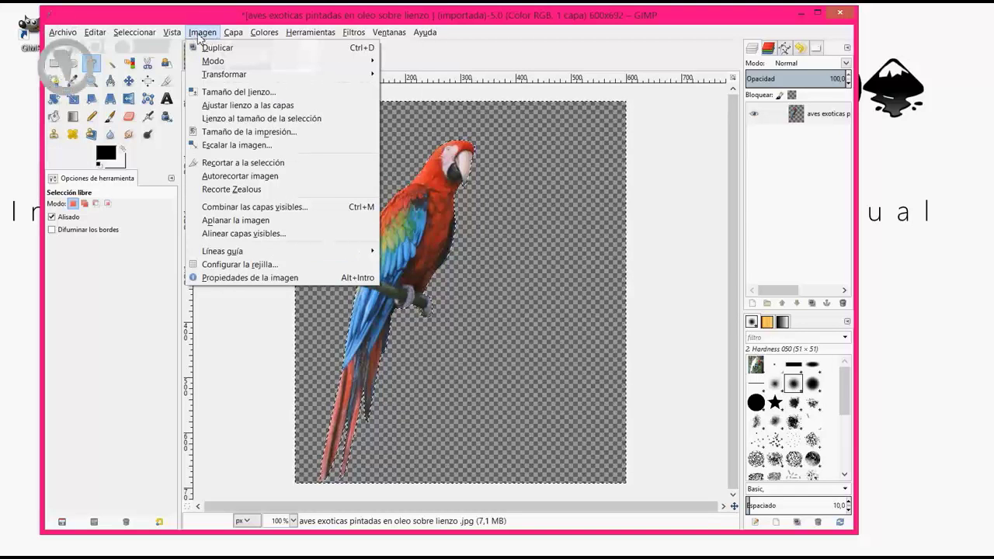
click(206, 92)
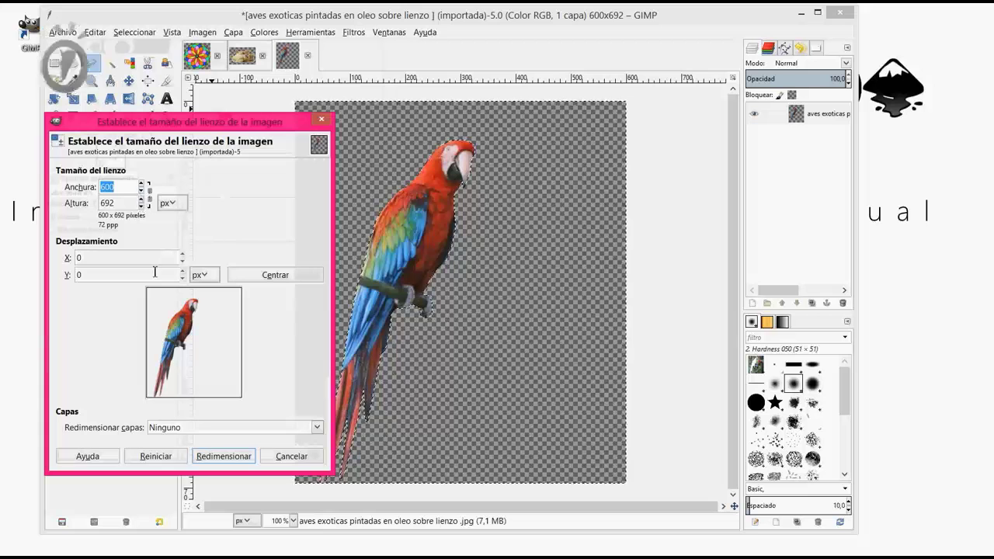
click(141, 192)
drag(141, 192, 141, 192)
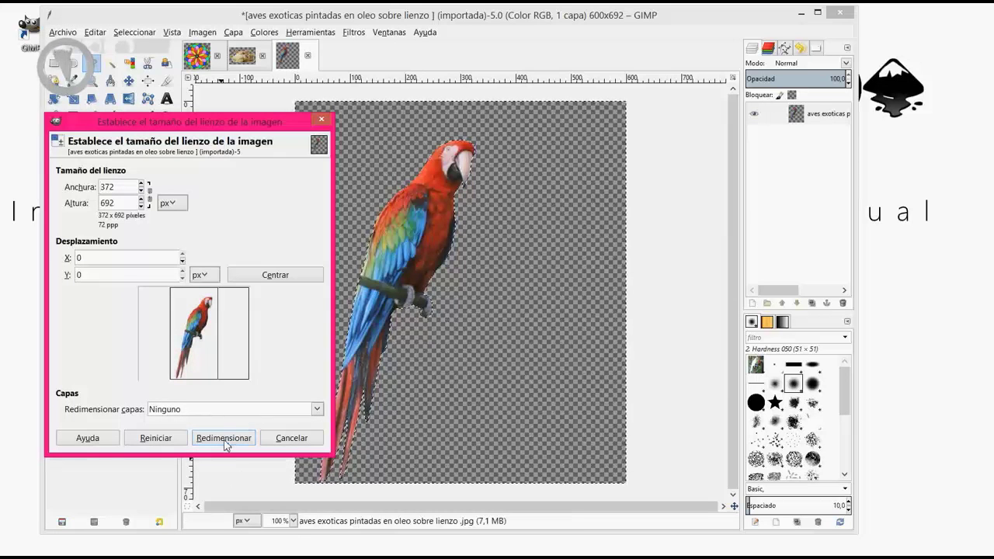
click(224, 438)
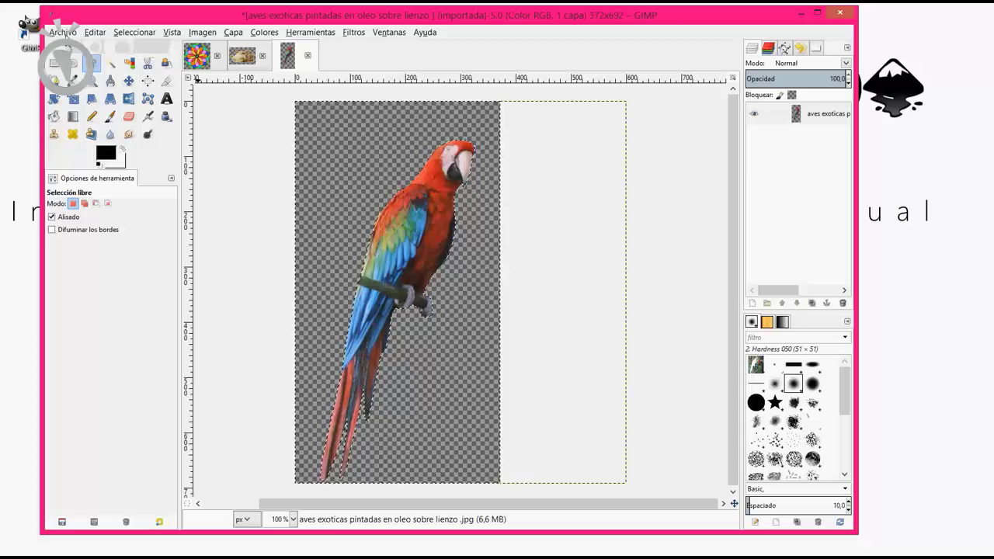
Start an export named loro.jpg in the TUTORIAL_GIMP1 folder with the dialog fully visible
click(62, 32)
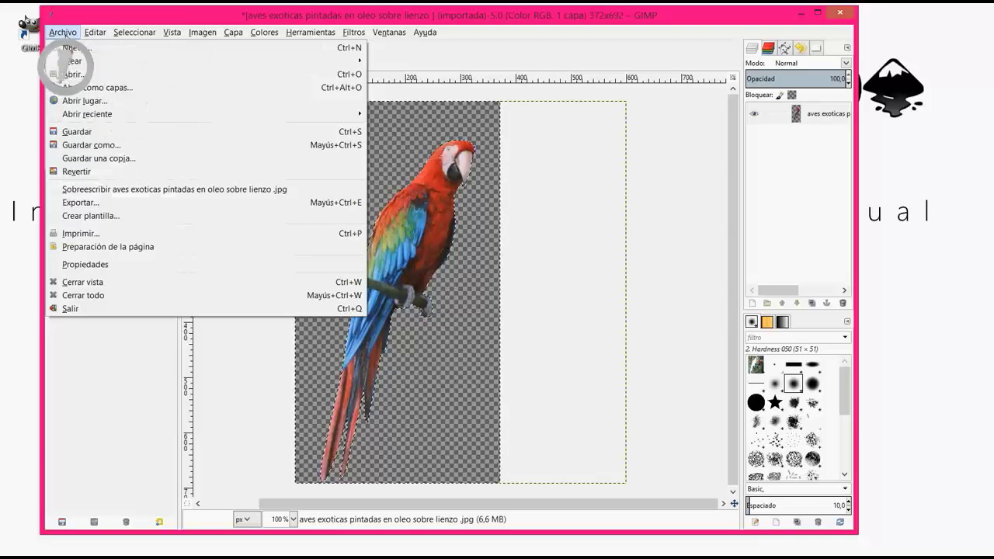
click(82, 204)
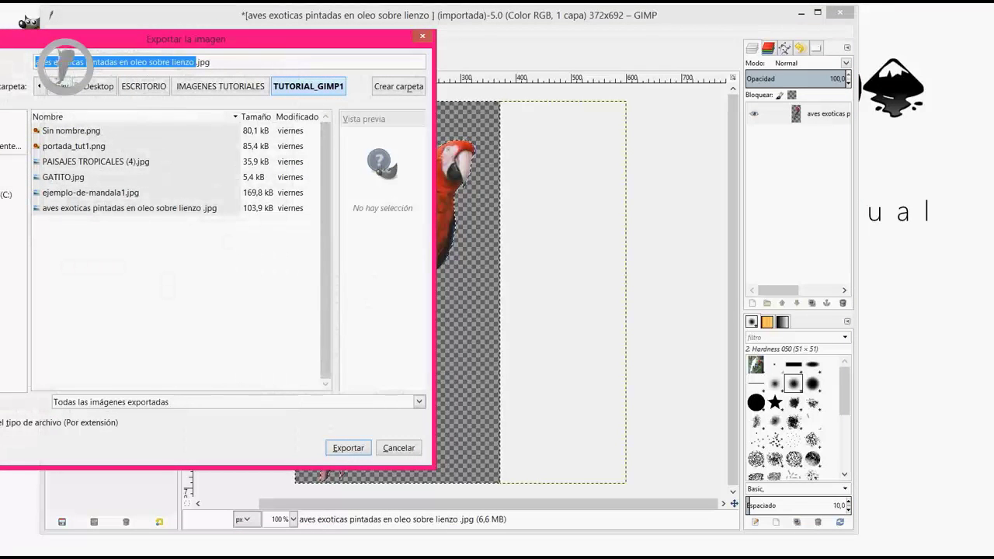
key(BackSpace)
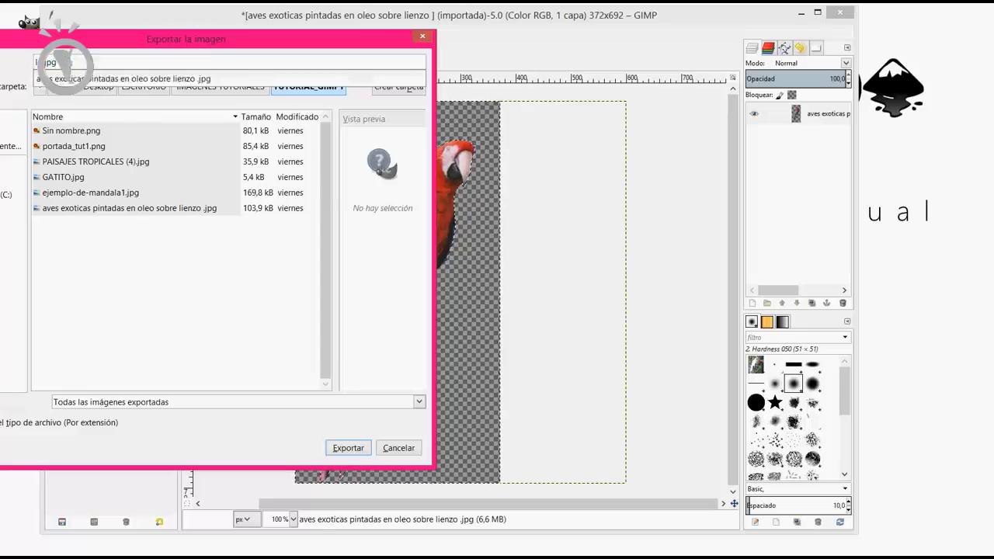
text(lo)
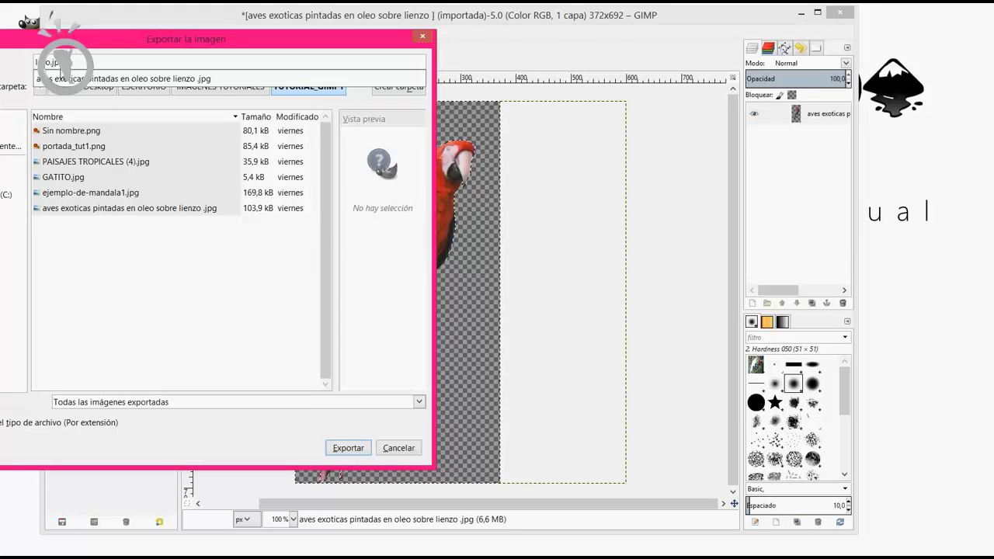
click(116, 60)
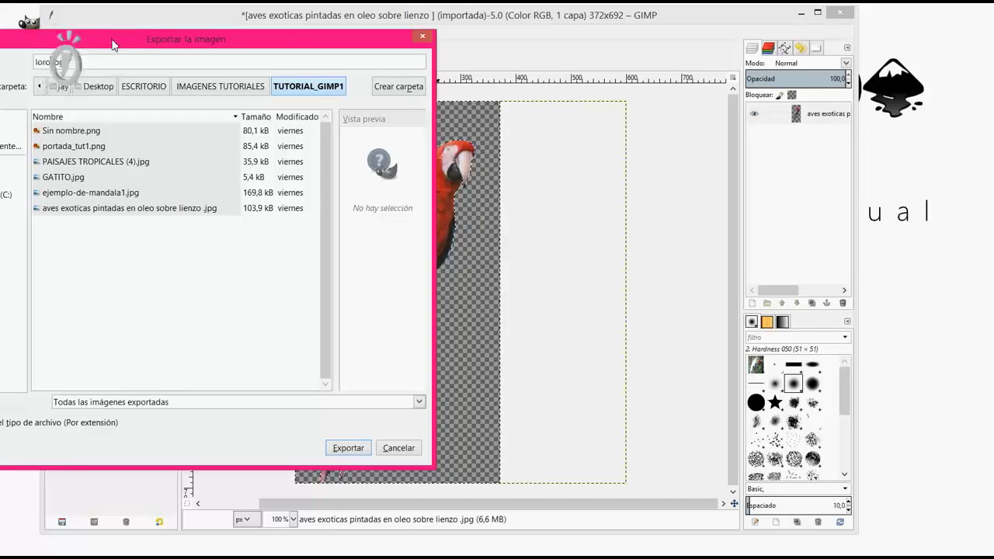
mouse_move(111, 45)
mouse_down()
mouse_move(171, 44)
mouse_move(148, 100)
mouse_move(232, 80)
mouse_up()
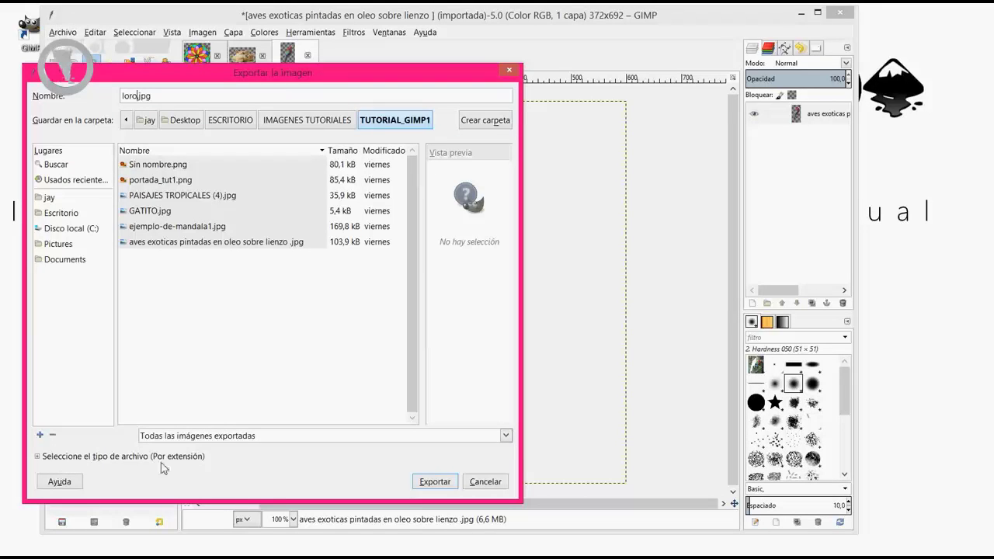
Choose Imagen PNG as the file type and export loro.png, accepting the PNG options
click(37, 457)
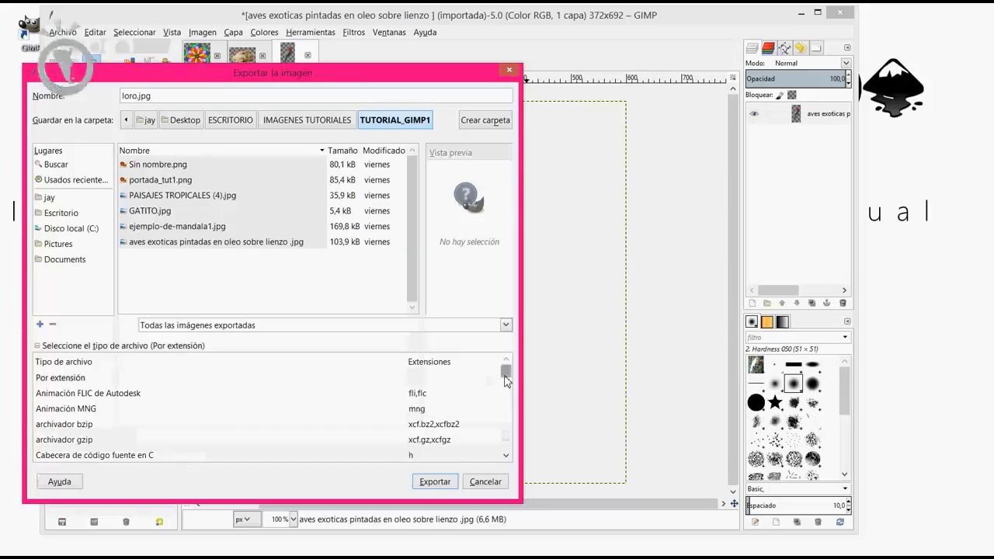
drag(505, 378, 505, 394)
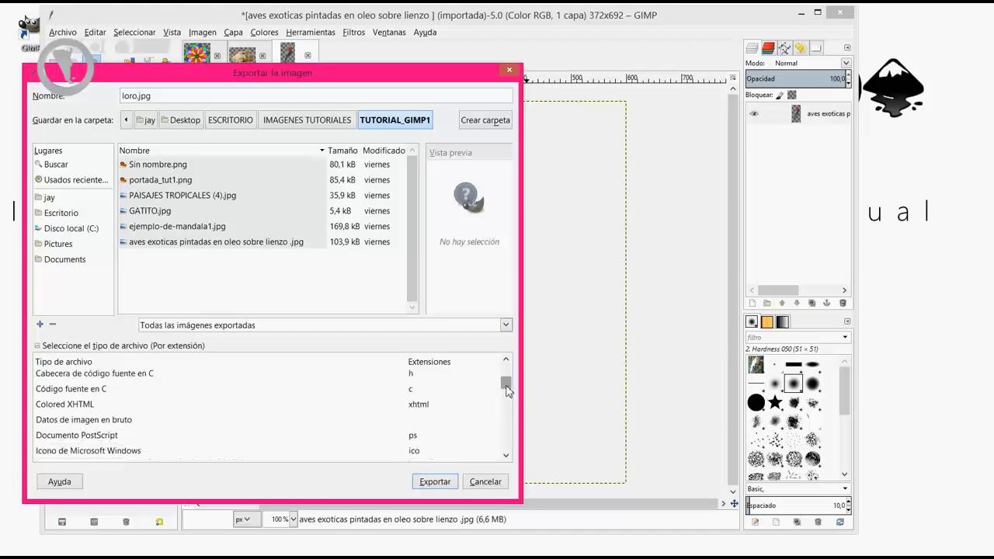
drag(505, 394, 498, 421)
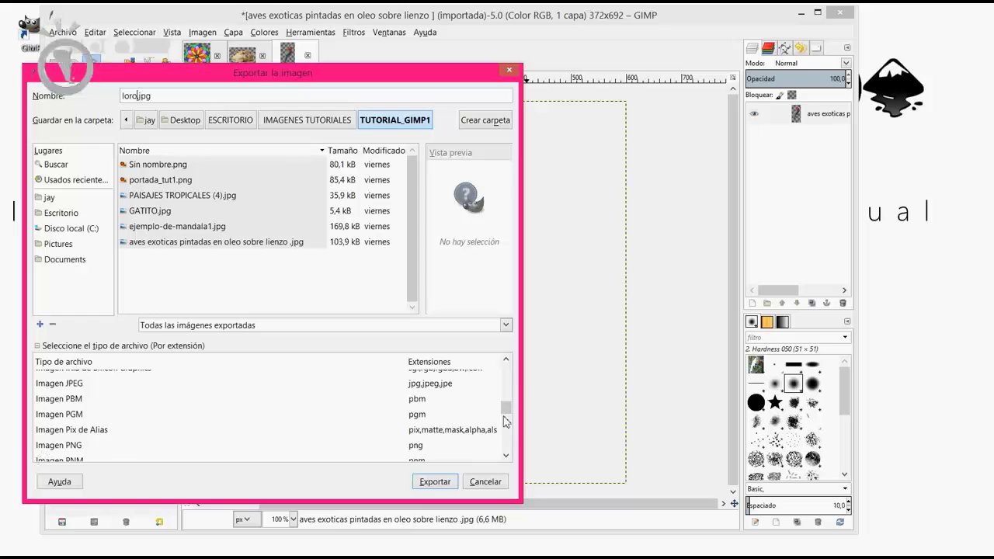
drag(505, 411, 506, 417)
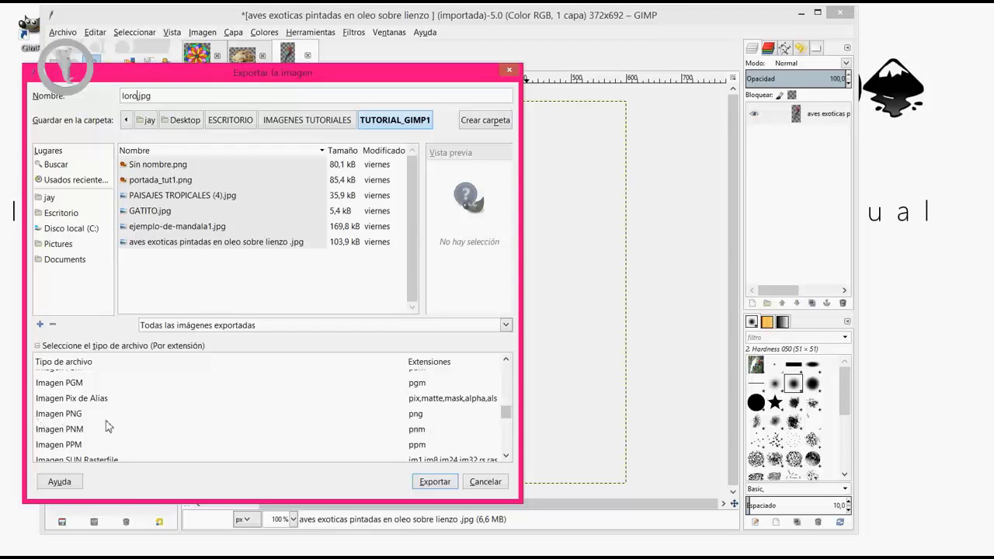
click(419, 418)
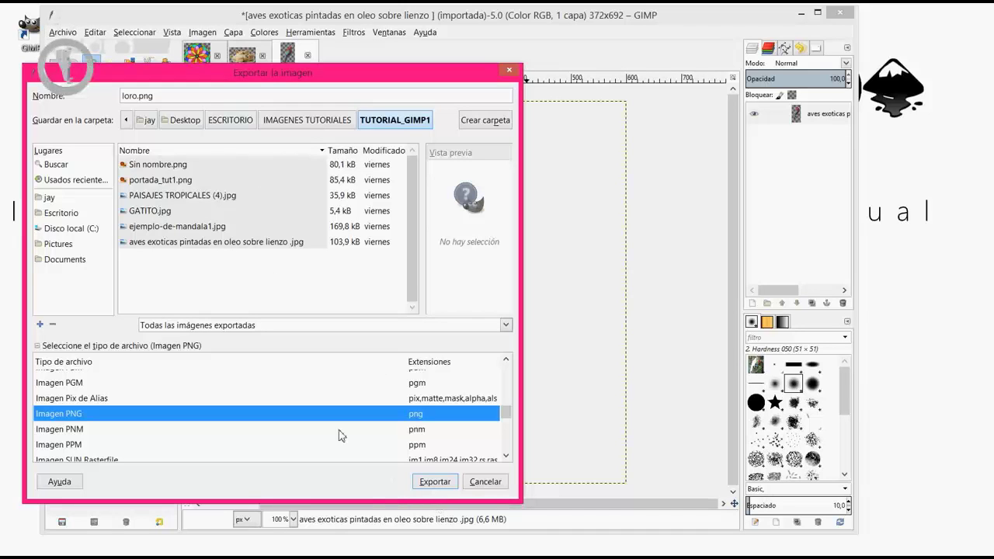
click(434, 481)
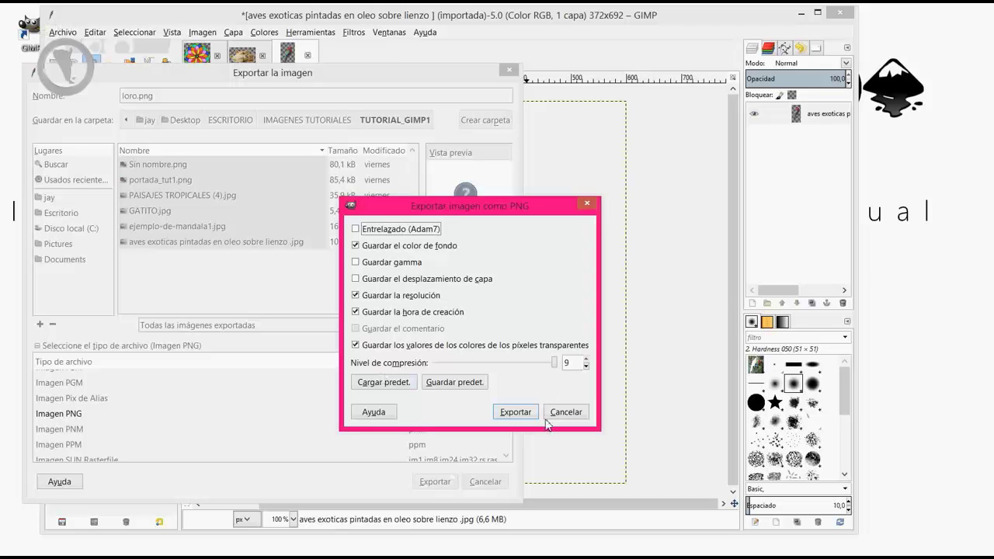
click(522, 417)
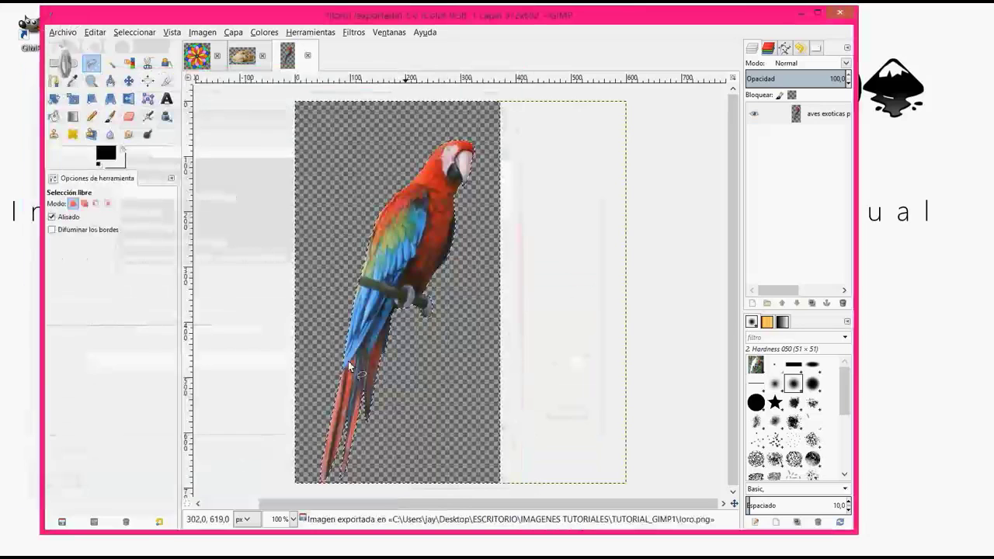
Show the Archivo menu, dismiss it without choosing, then show it again
click(63, 32)
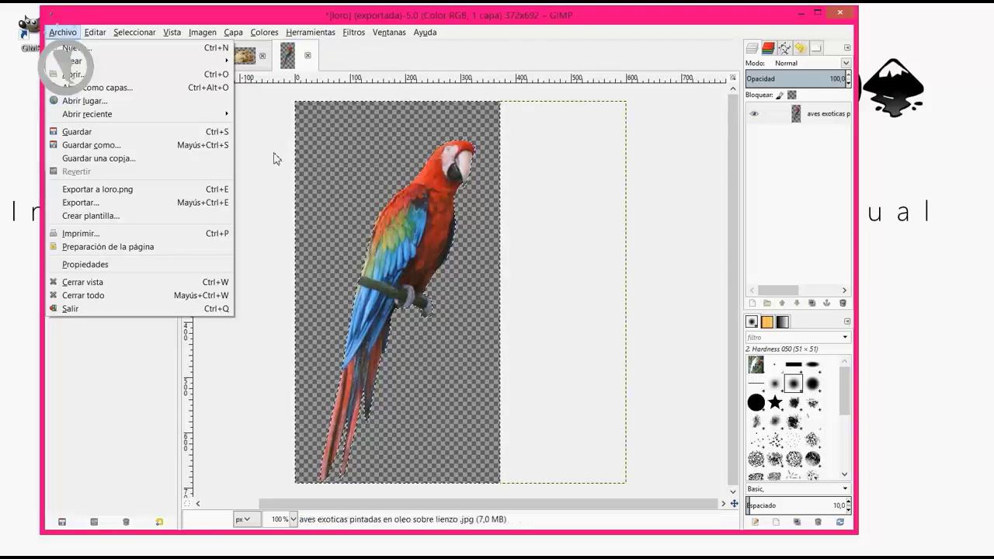
click(276, 156)
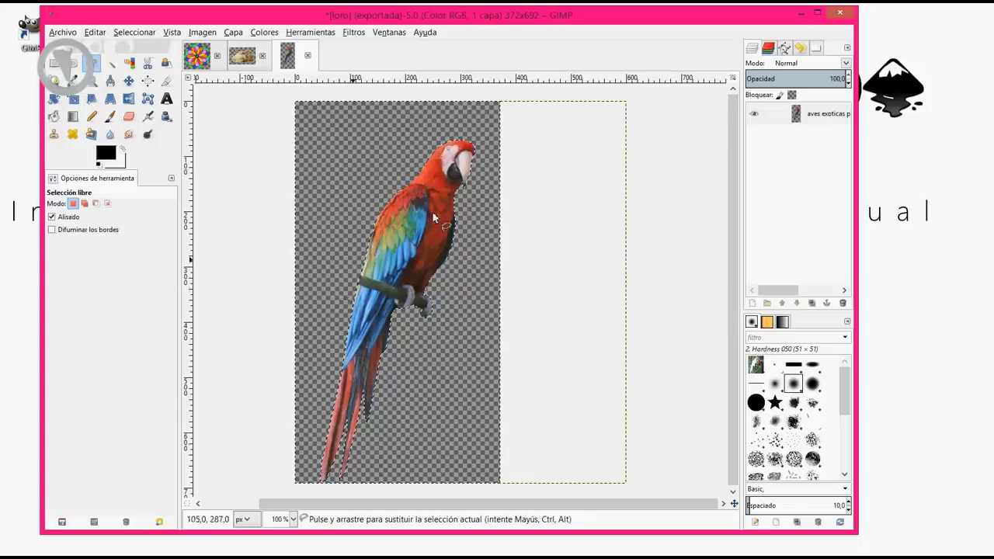
click(59, 32)
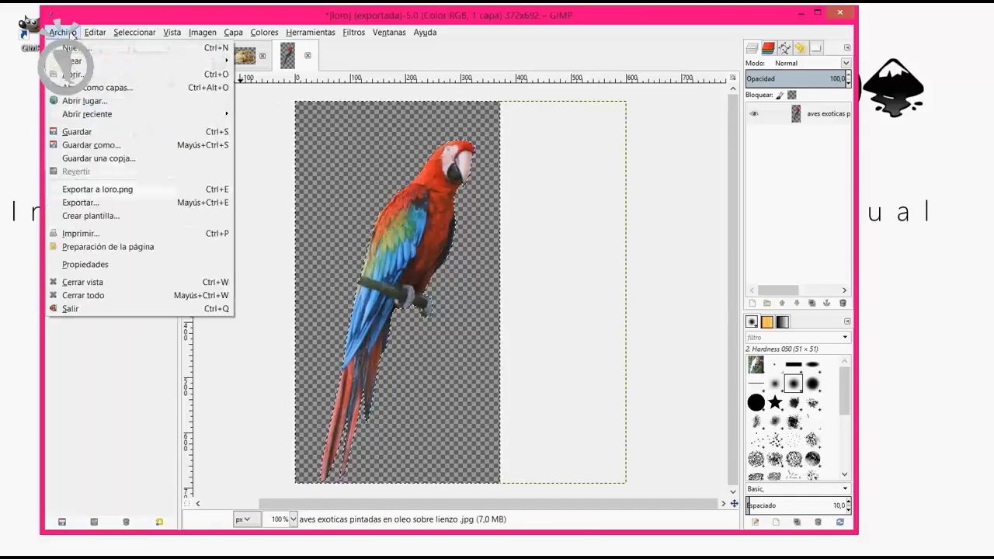
Browse the folder's images and open PAISAJES TROPICALES (4).jpg
click(98, 78)
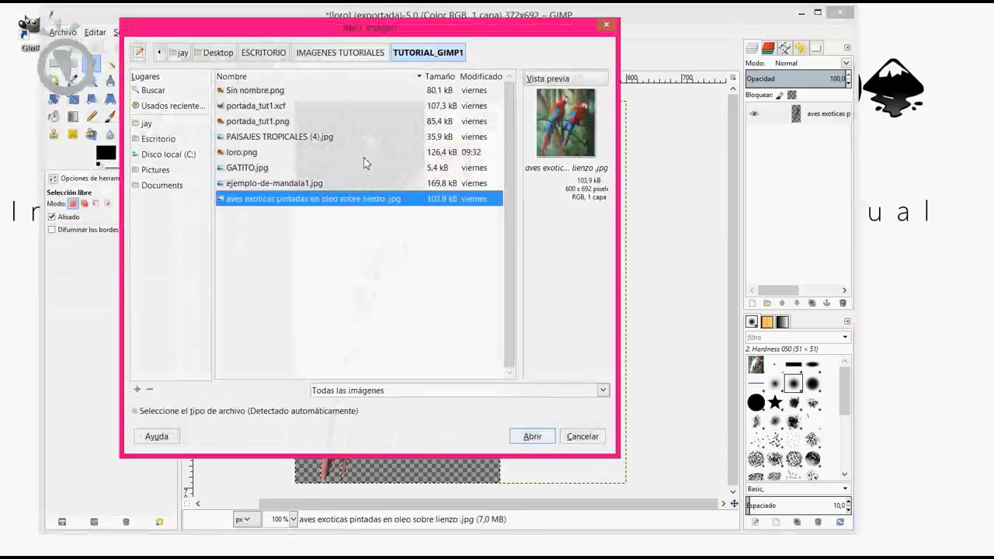
click(264, 95)
click(265, 124)
click(258, 154)
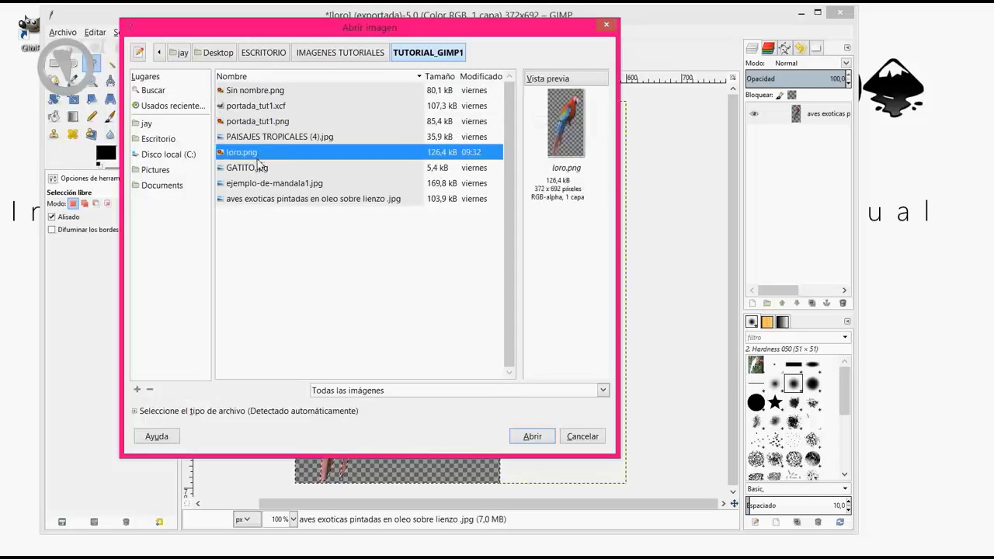
click(263, 185)
click(264, 200)
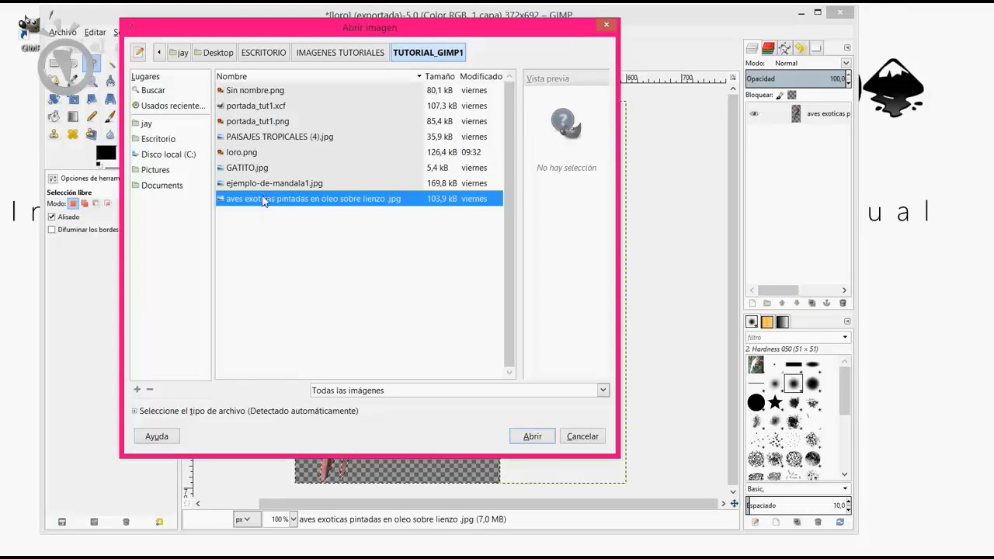
click(259, 139)
click(544, 438)
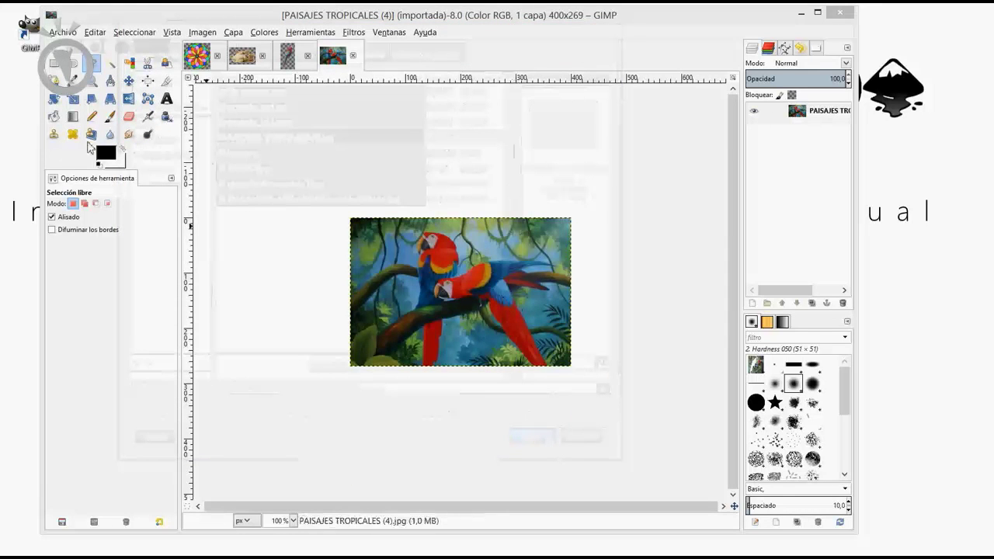
Zoom in twice on the macaw painting with the Zoom tool
click(93, 81)
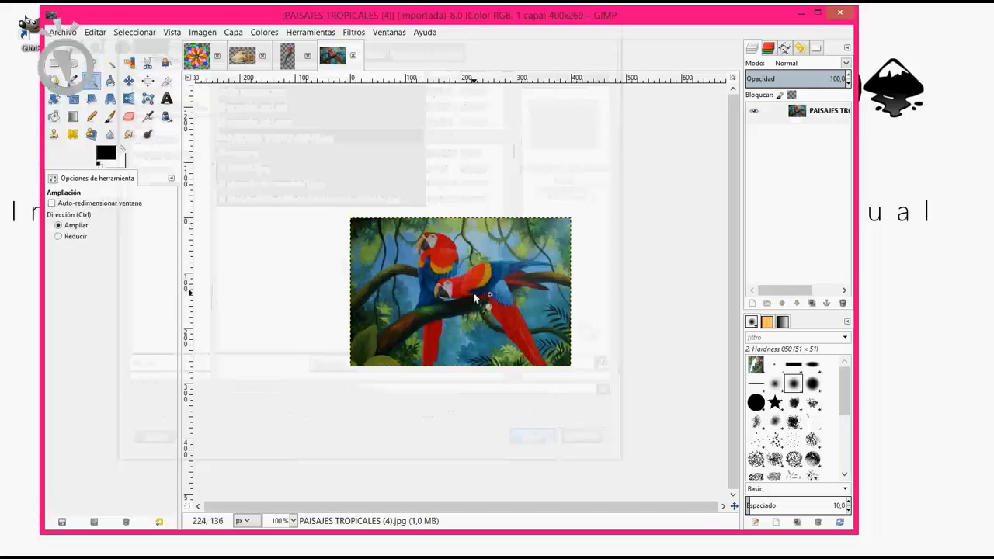
click(473, 292)
click(472, 292)
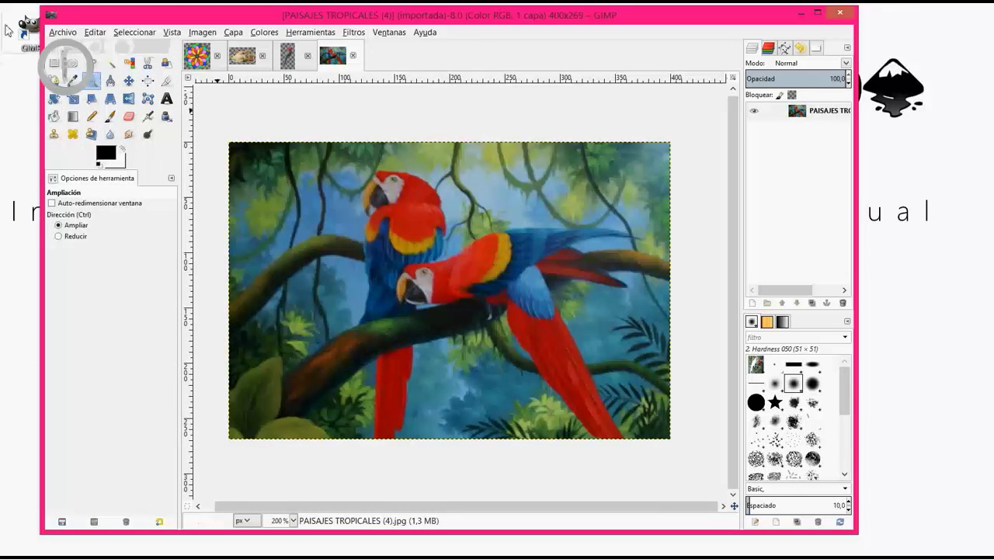
click(72, 33)
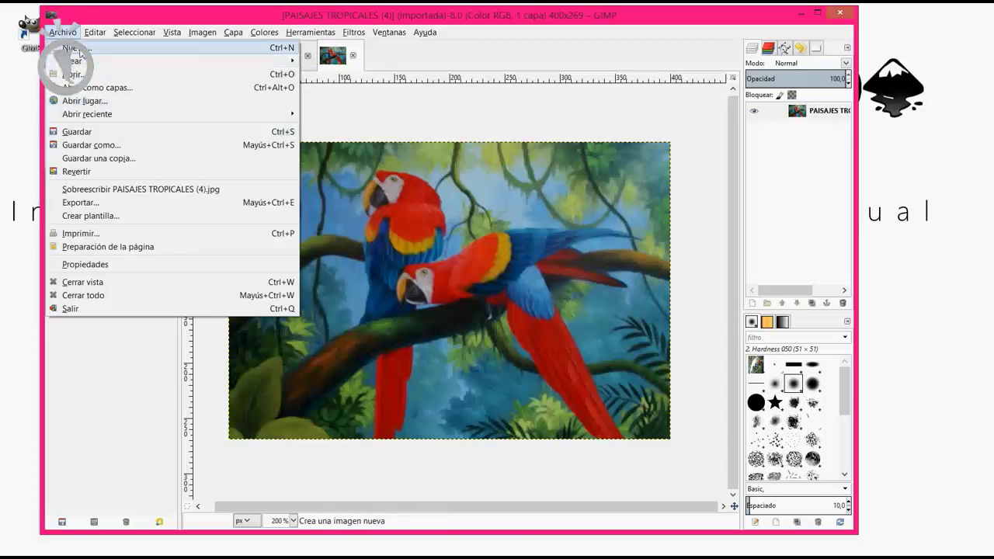
Add loro.png as a layer over the macaw painting using Abrir como capas
click(114, 90)
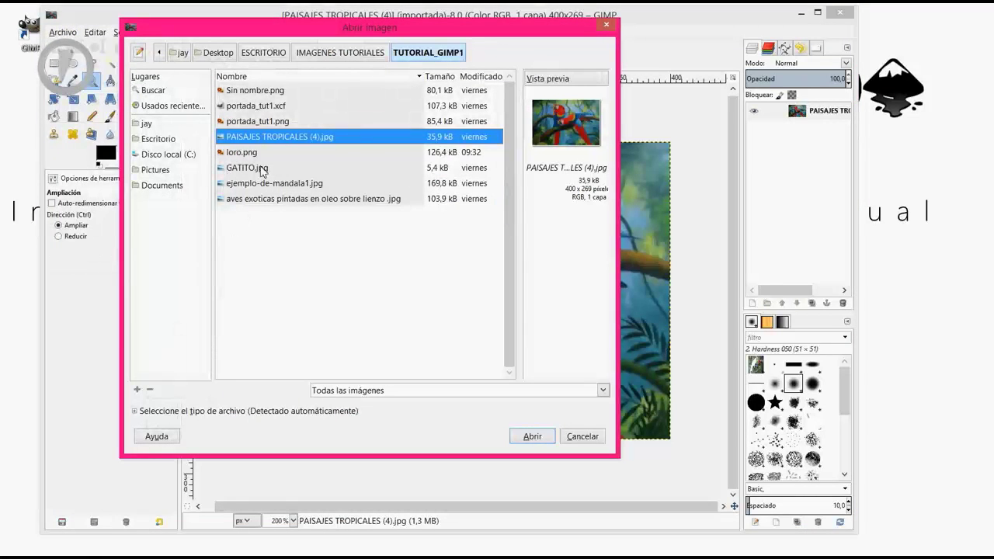
click(254, 158)
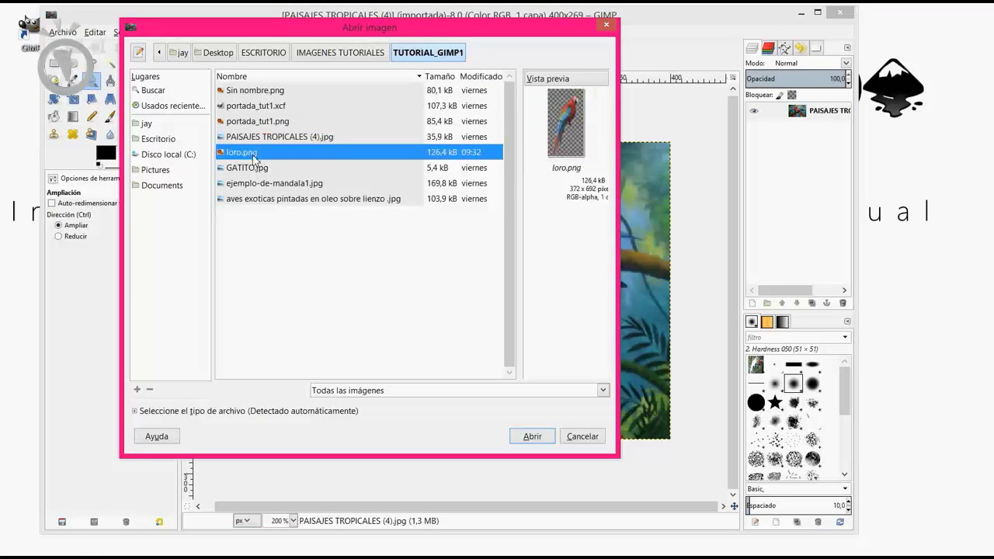
click(540, 441)
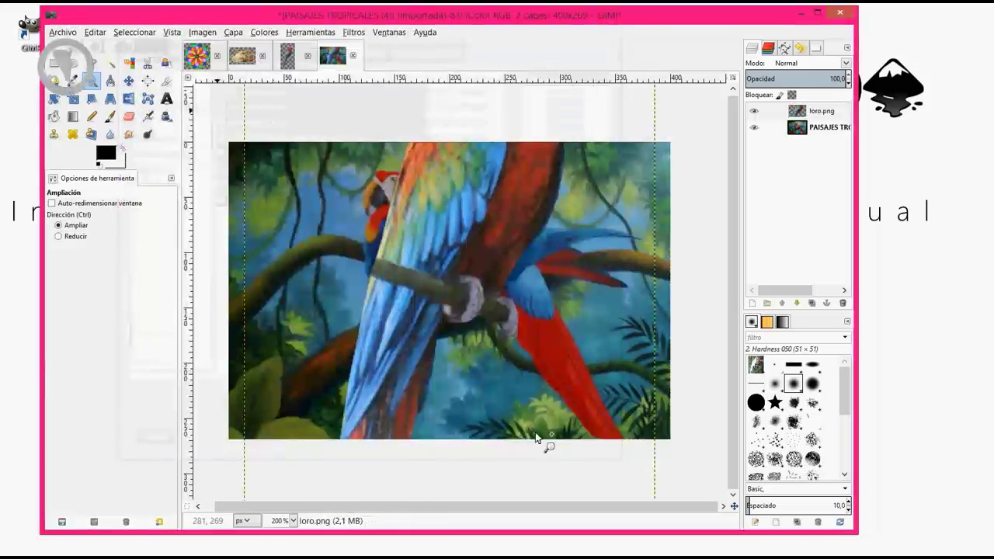
Move the cut-out parrot layer down and left over the painting
click(128, 80)
mouse_move(476, 190)
mouse_down()
mouse_move(454, 275)
mouse_move(424, 323)
mouse_up()
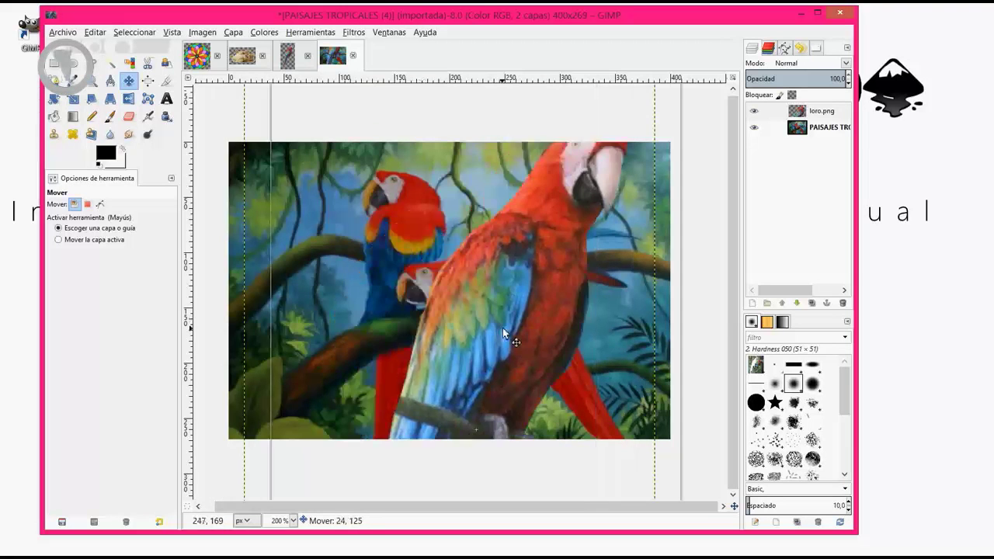
drag(424, 327, 372, 257)
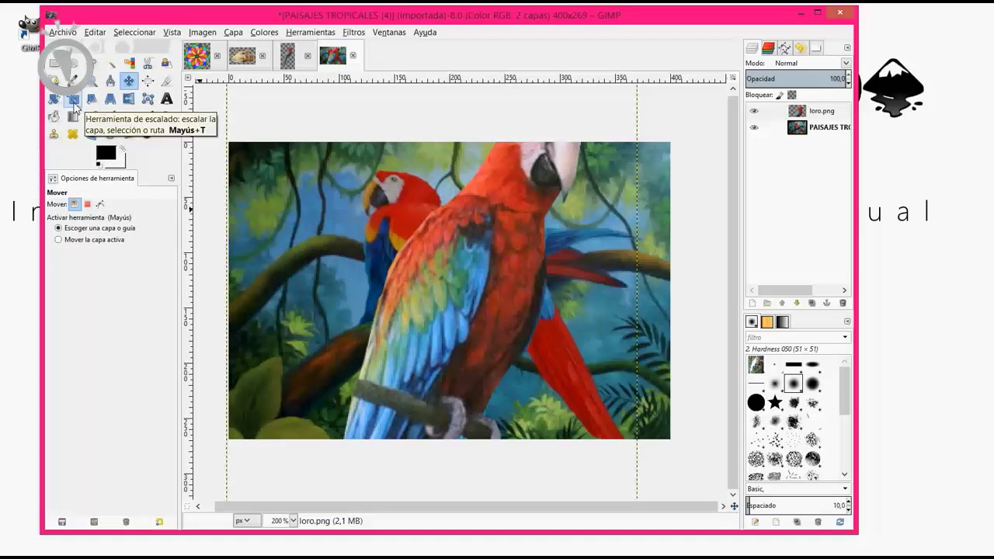
Scale the parrot layer down to 207 × 386 px
click(72, 99)
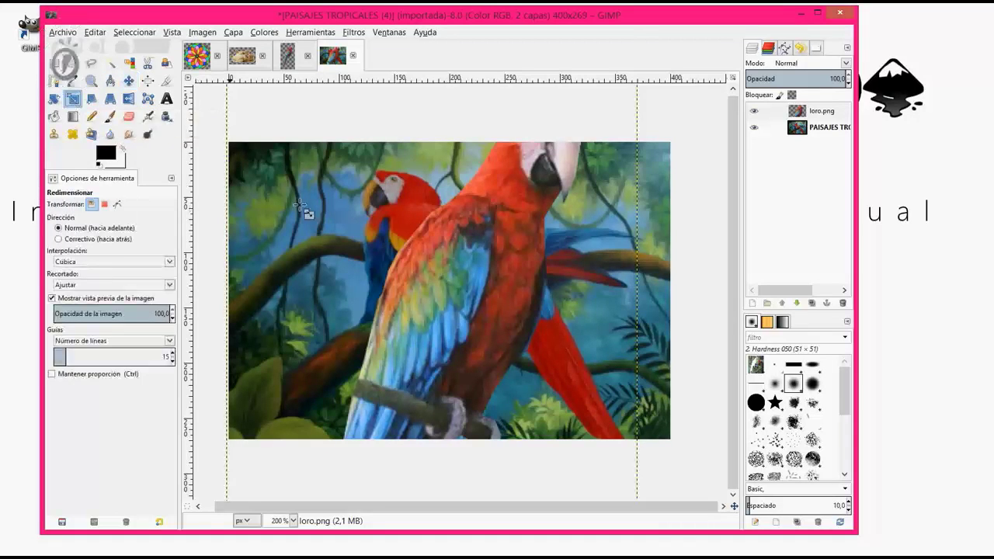
click(457, 266)
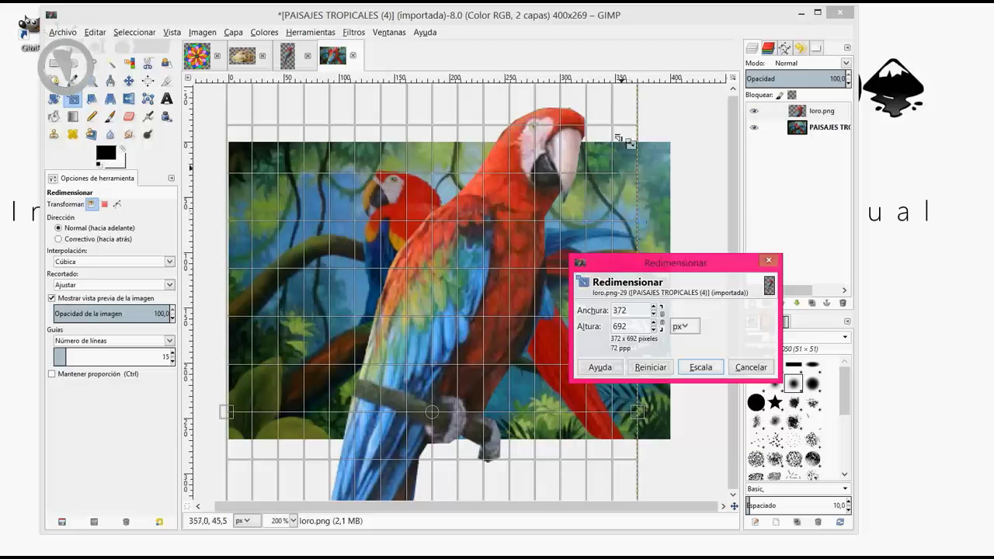
mouse_move(621, 106)
mouse_down()
mouse_move(560, 155)
mouse_move(541, 206)
mouse_move(373, 449)
mouse_move(414, 405)
mouse_up()
key(ctrl)
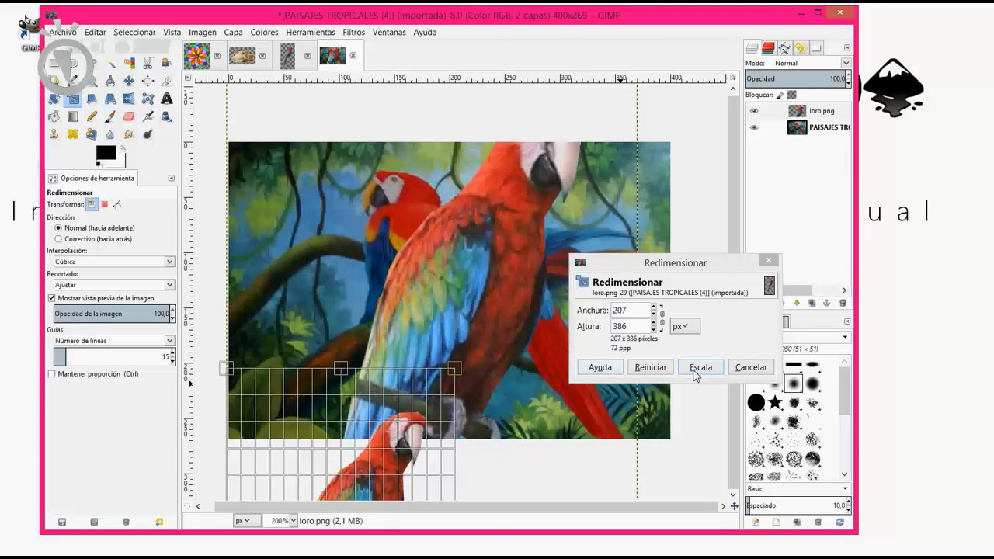
click(695, 372)
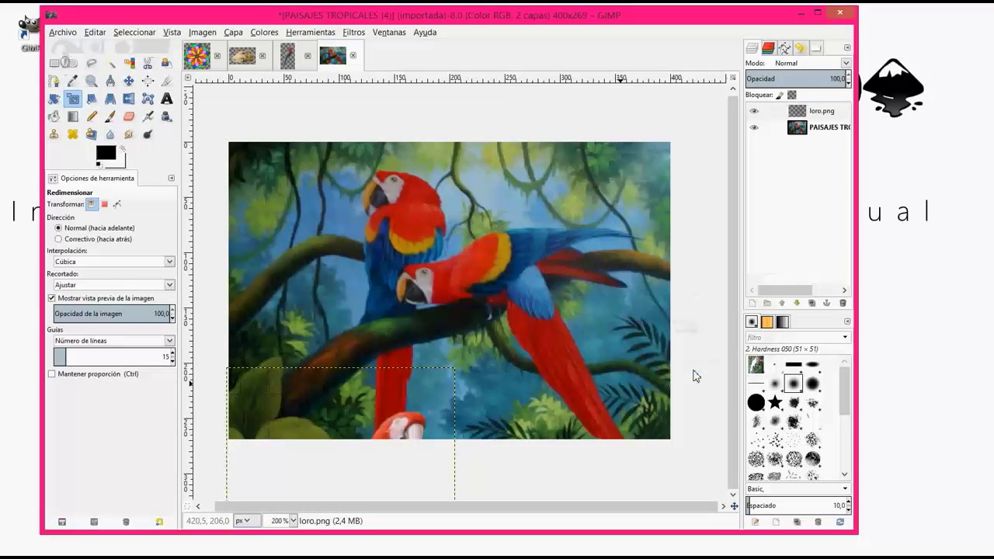
Undo the accidental painting shift and move the parrot layer up into the painting
click(128, 81)
drag(307, 430, 332, 370)
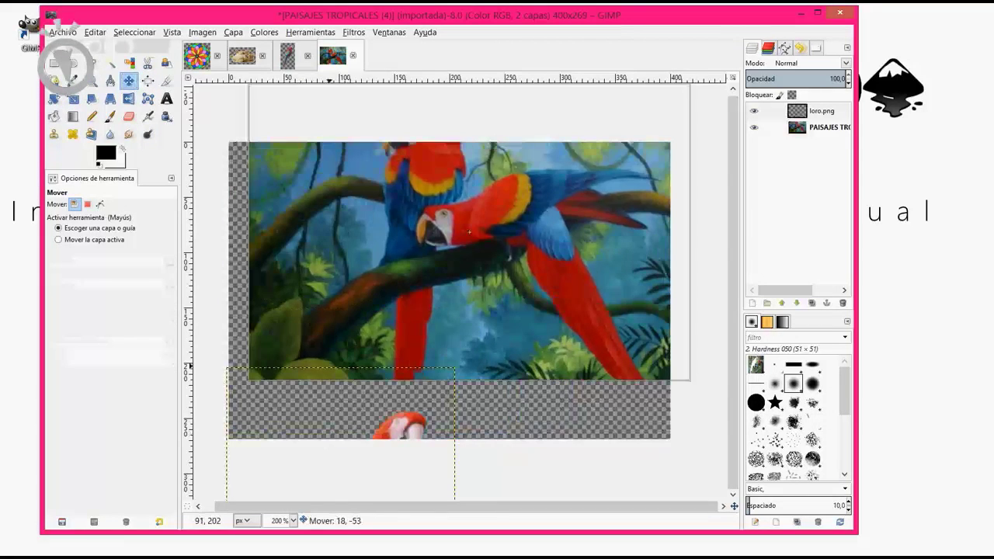
key(ctrl+z)
mouse_move(342, 484)
mouse_down()
mouse_move(333, 239)
mouse_move(304, 217)
mouse_up()
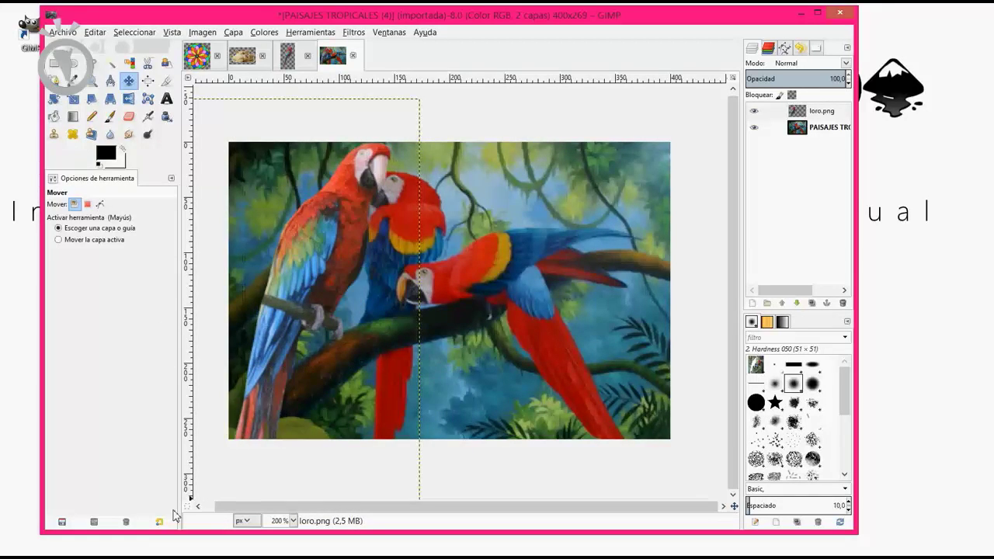
Shrink the parrot proportionally and place it on the branch at the painting's left
click(75, 99)
click(376, 266)
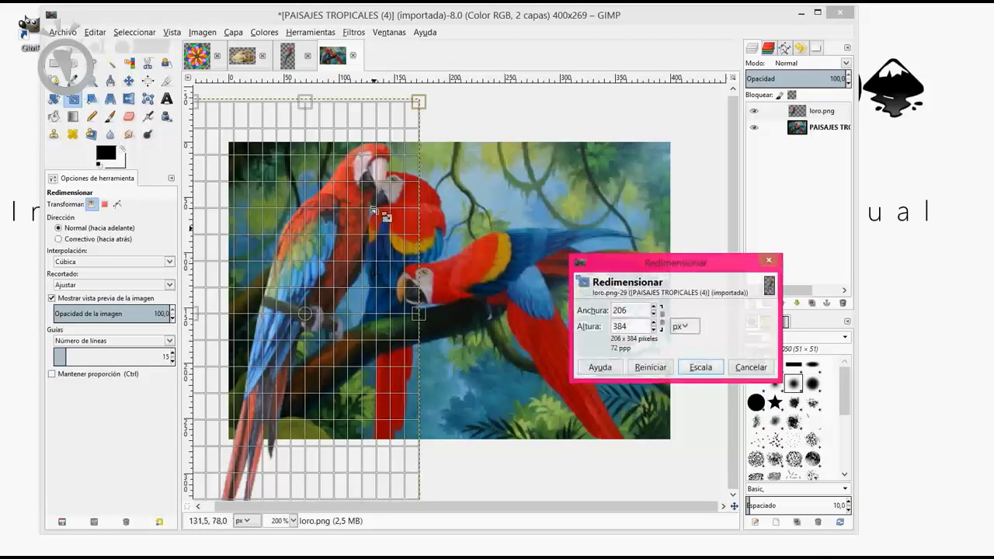
ctrl+click(406, 122)
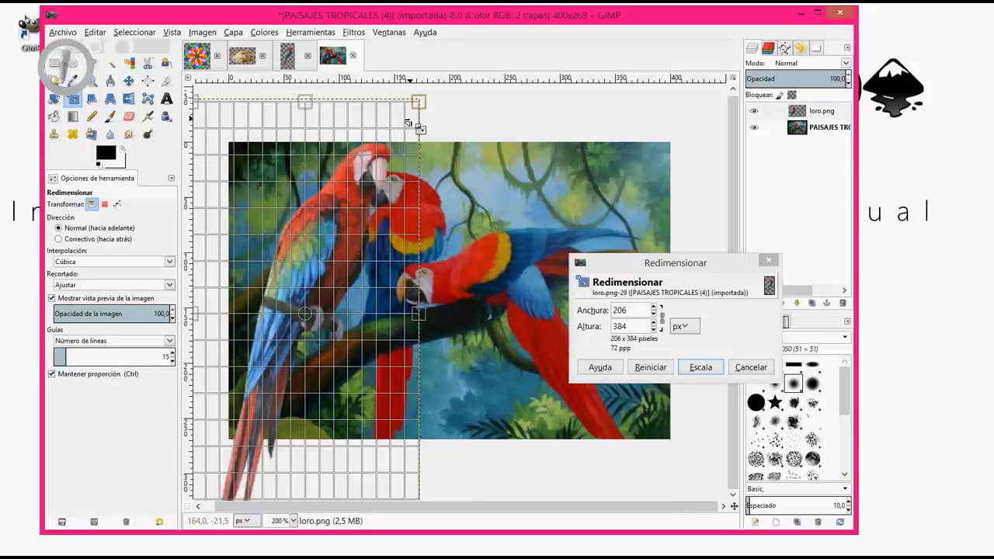
drag(406, 122, 342, 254)
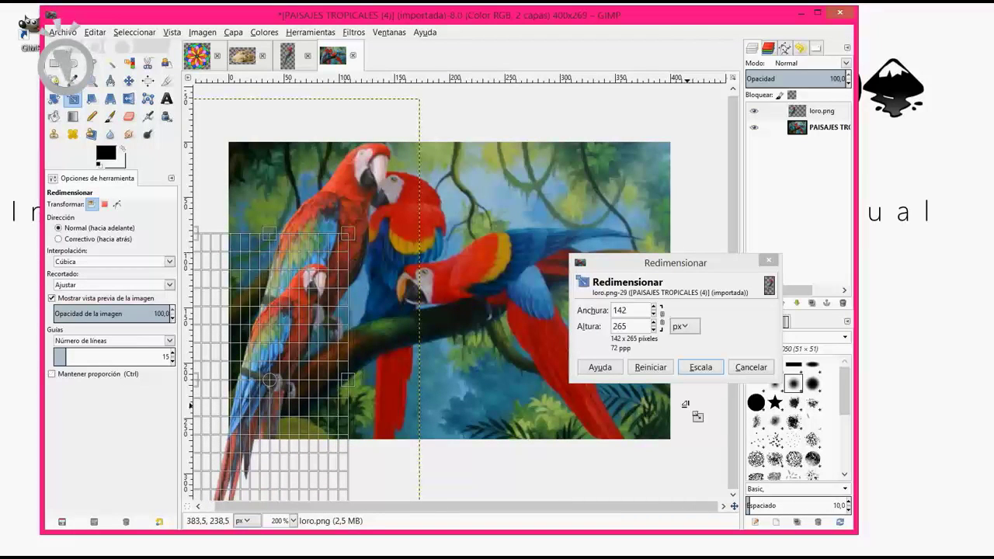
click(699, 367)
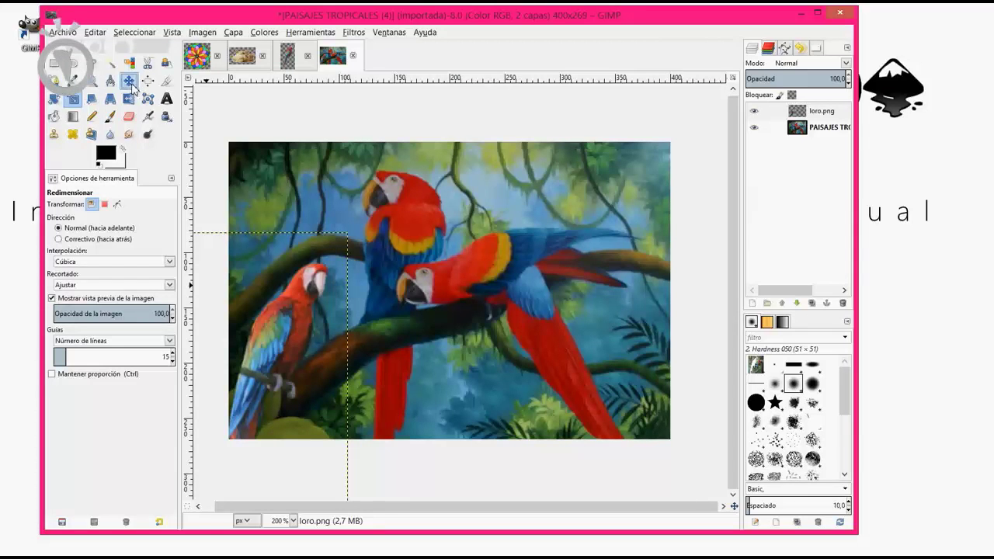
click(129, 81)
mouse_move(277, 347)
mouse_down()
mouse_move(315, 307)
mouse_move(304, 279)
mouse_up()
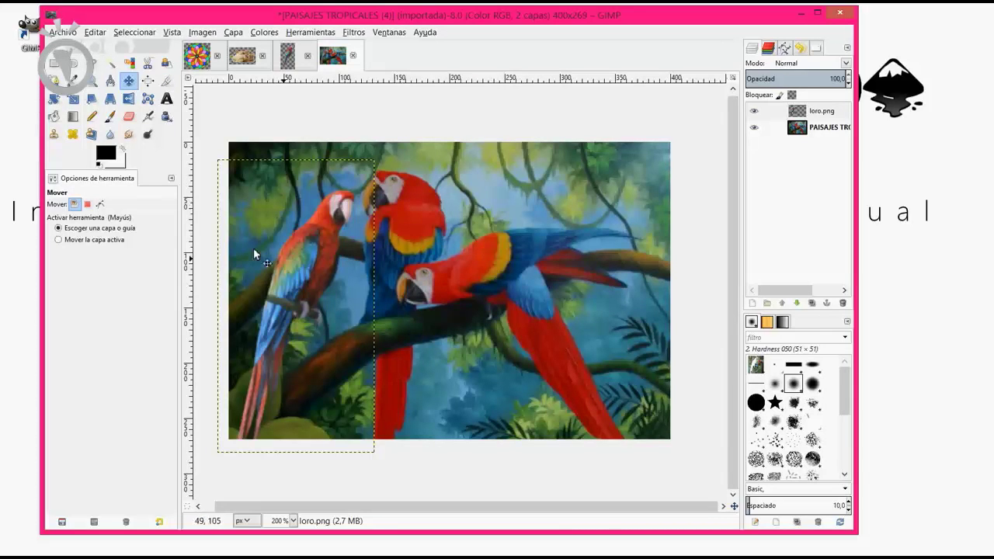
Export the composite as aves.jpg in TUTORIAL_GIMP1 at JPEG quality 92
click(62, 32)
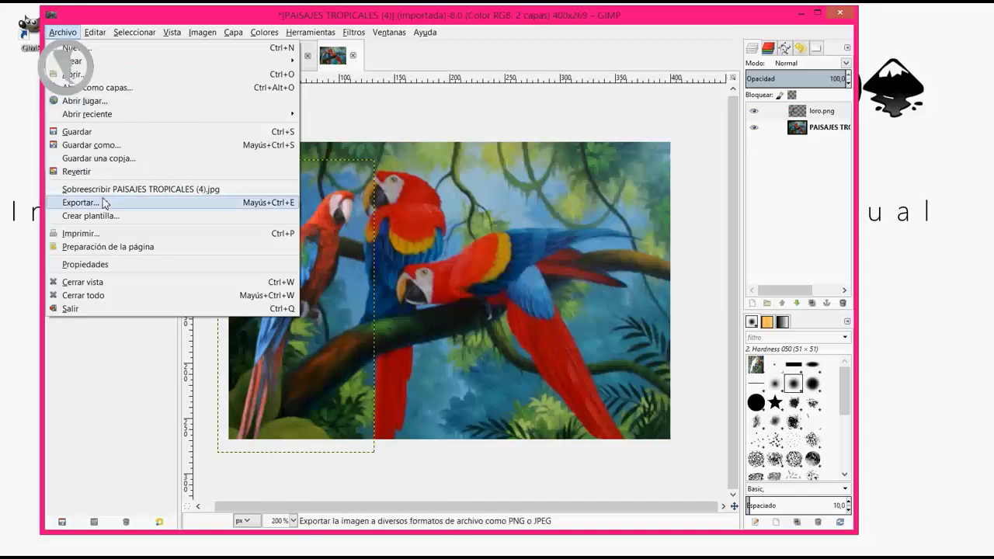
click(78, 202)
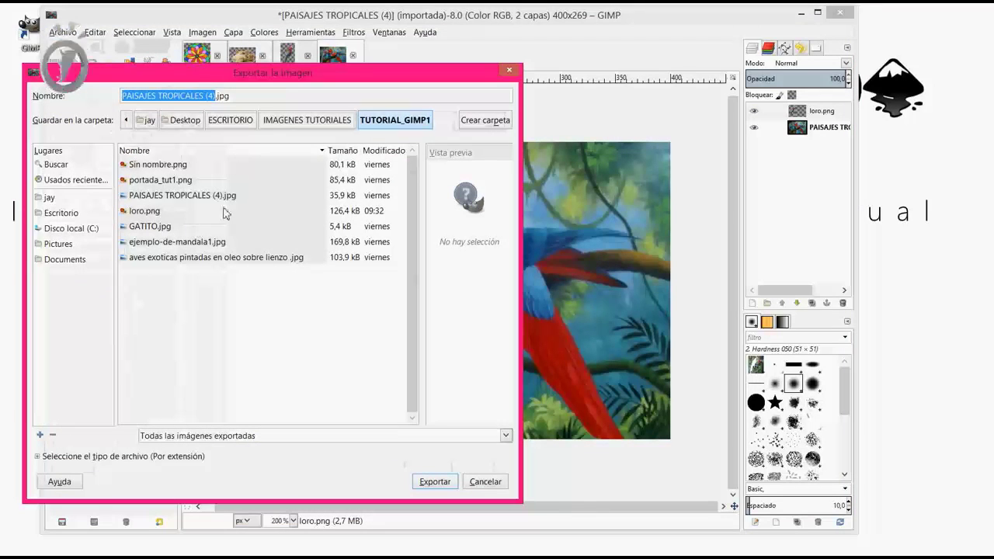
text(av)
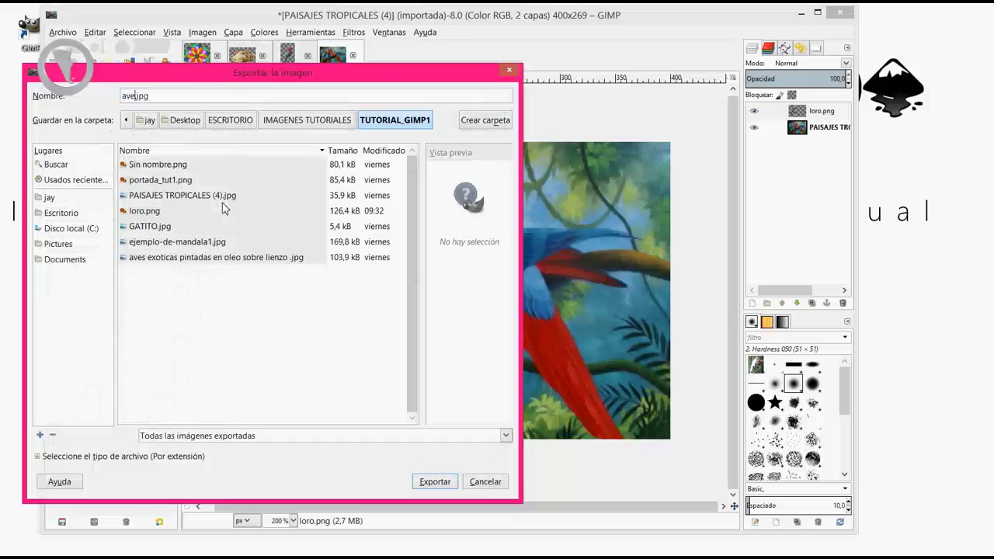
text(es)
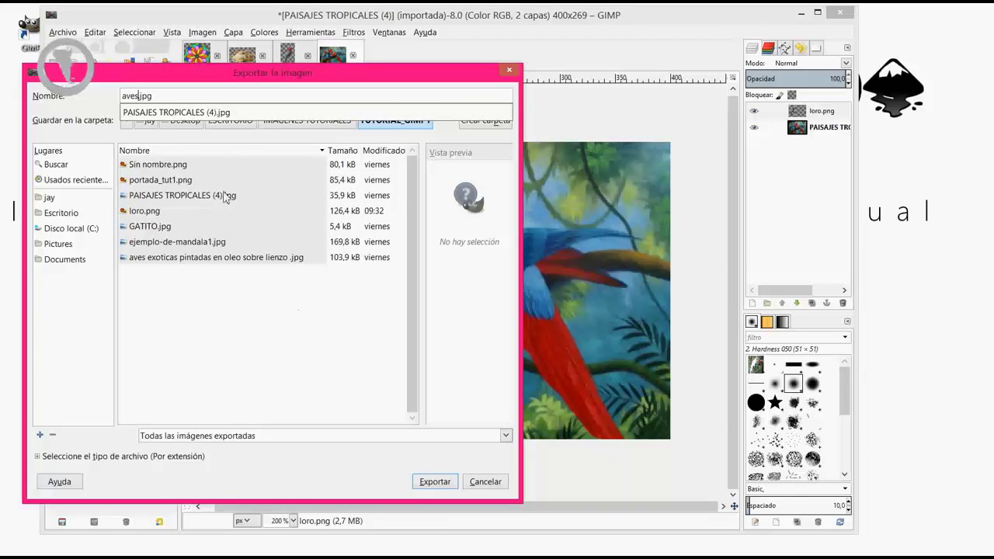
click(442, 482)
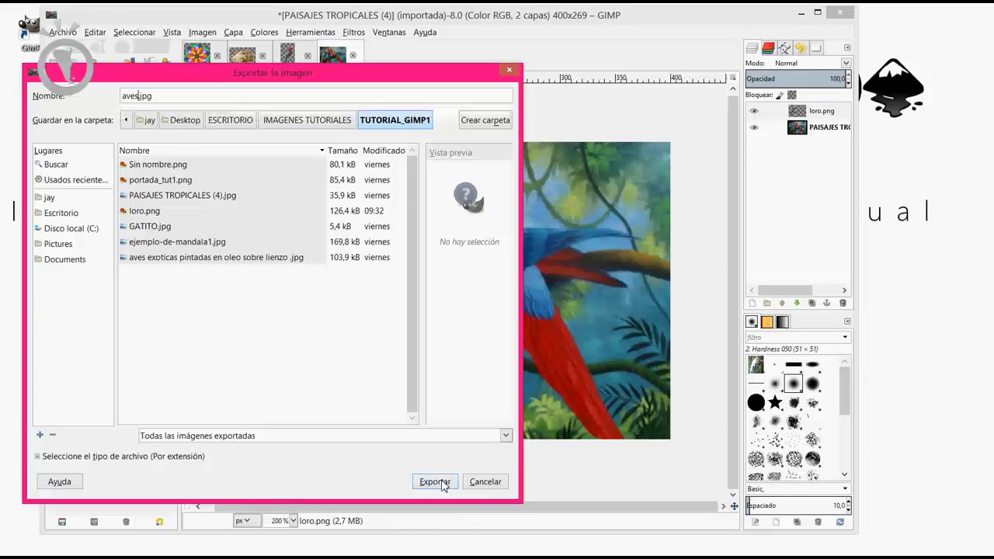
click(437, 487)
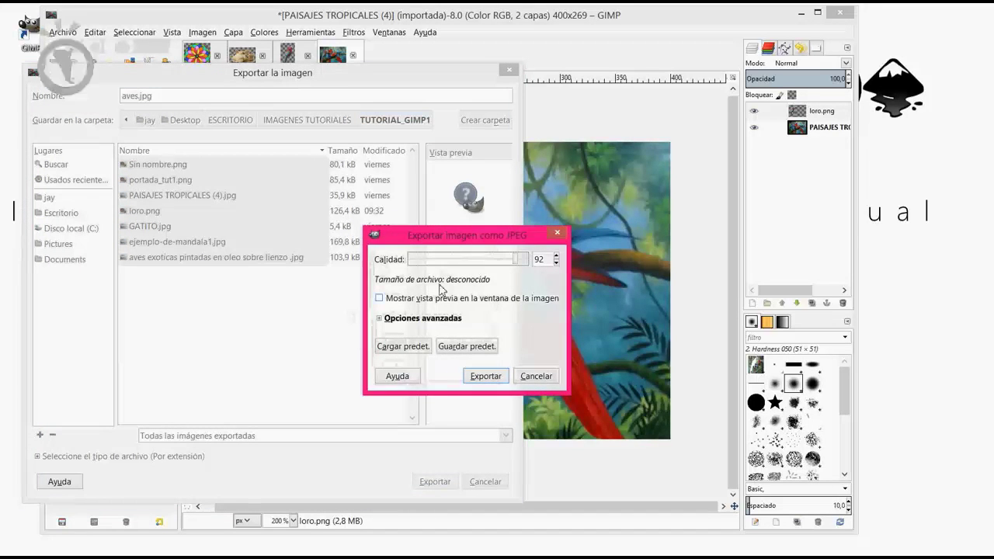
click(486, 376)
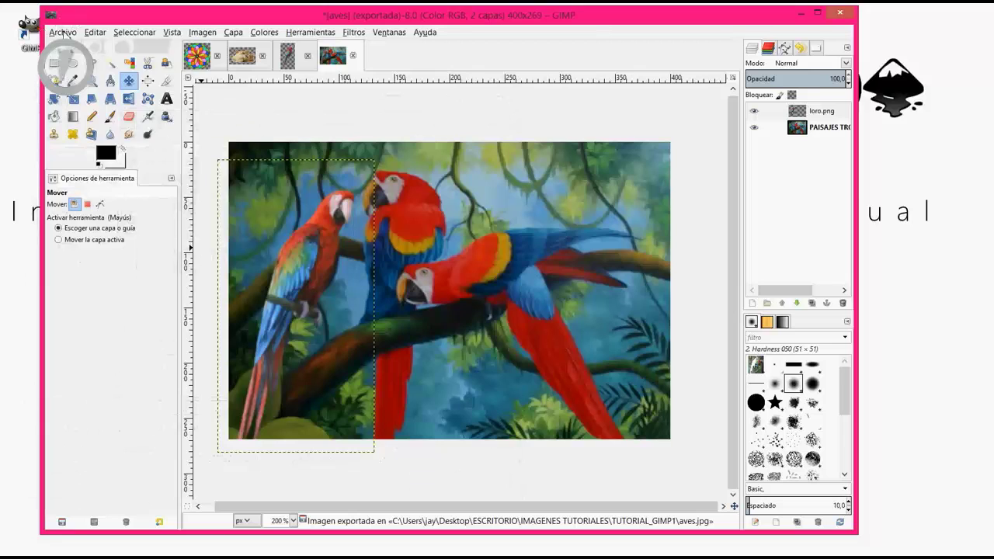
click(63, 33)
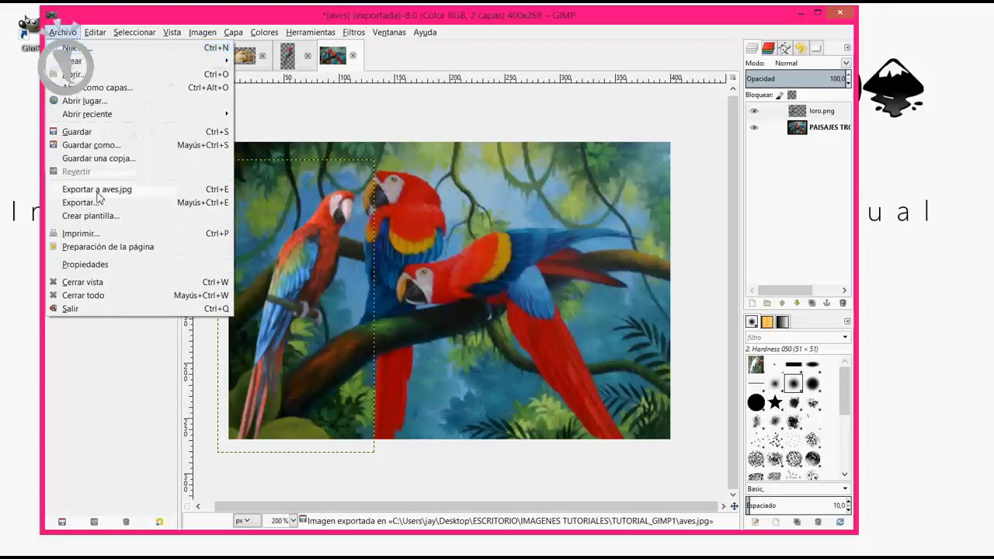
click(27, 19)
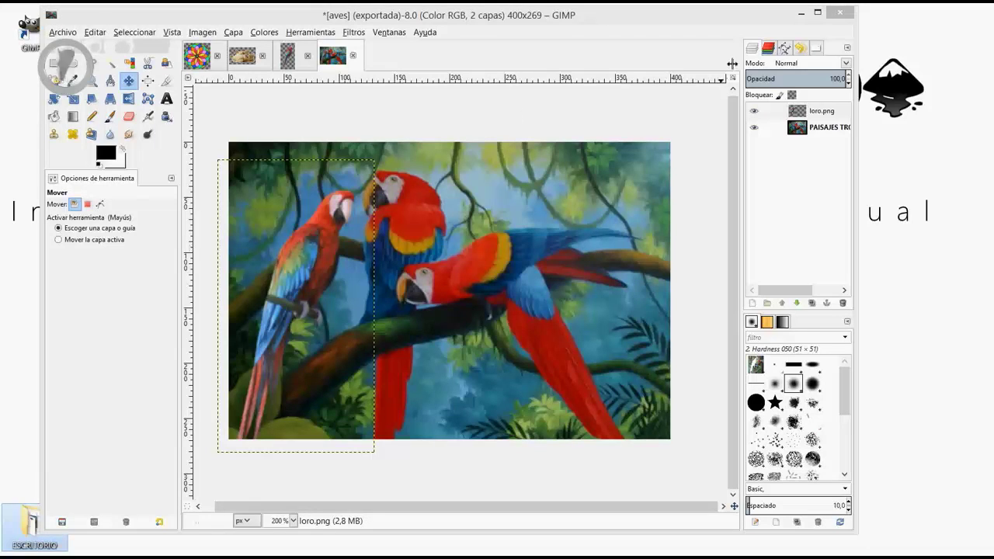
Browse ESCRITORIO > IMAGENES TUTORIALES > TUTORIAL_GIMP1 and check the exported aves image
double_click(27, 532)
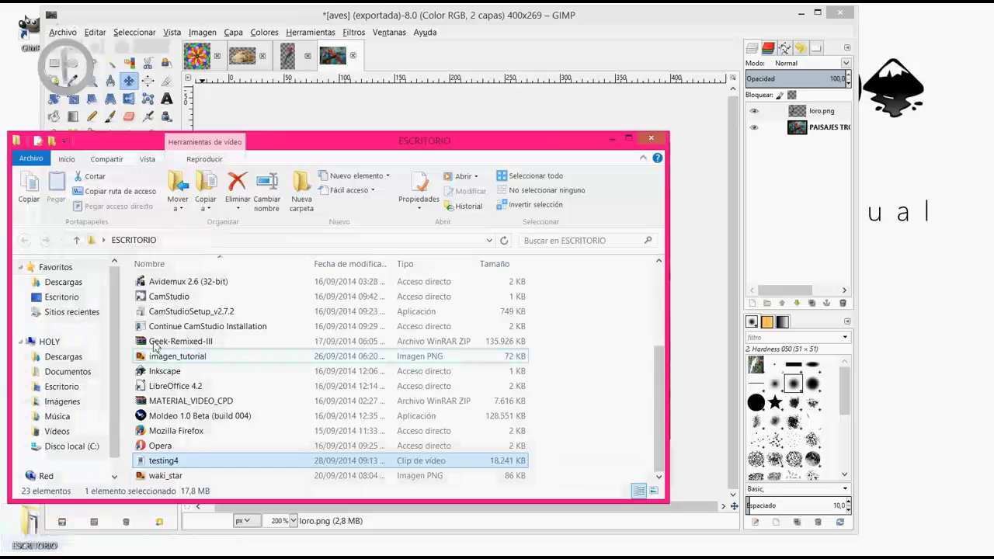
scroll(223, 379, up, 2)
scroll(233, 373, up, 1)
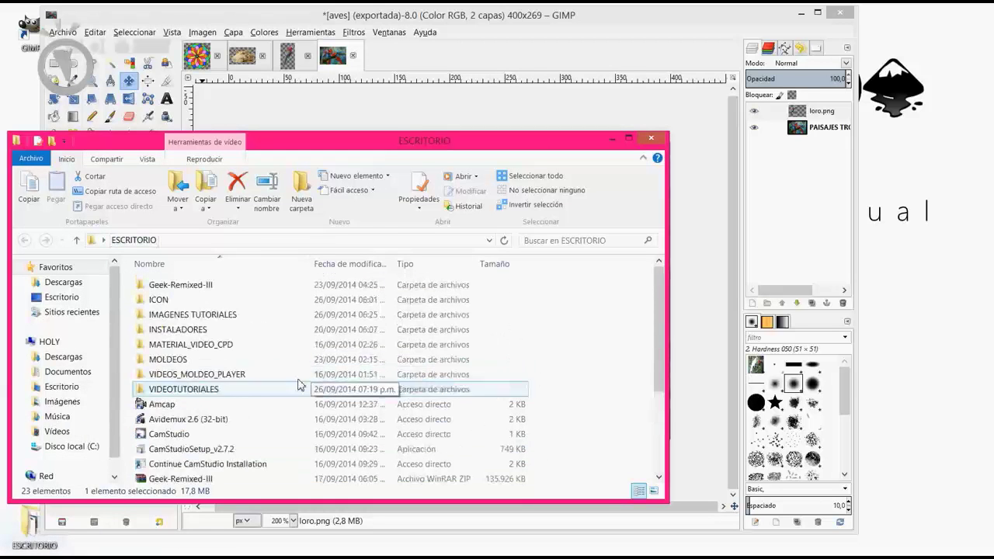
double_click(244, 318)
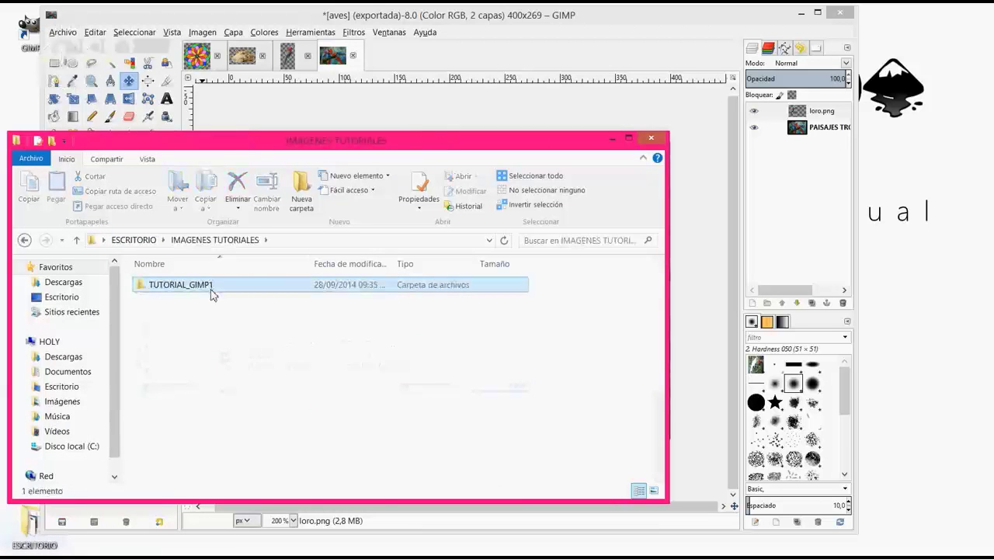
double_click(214, 288)
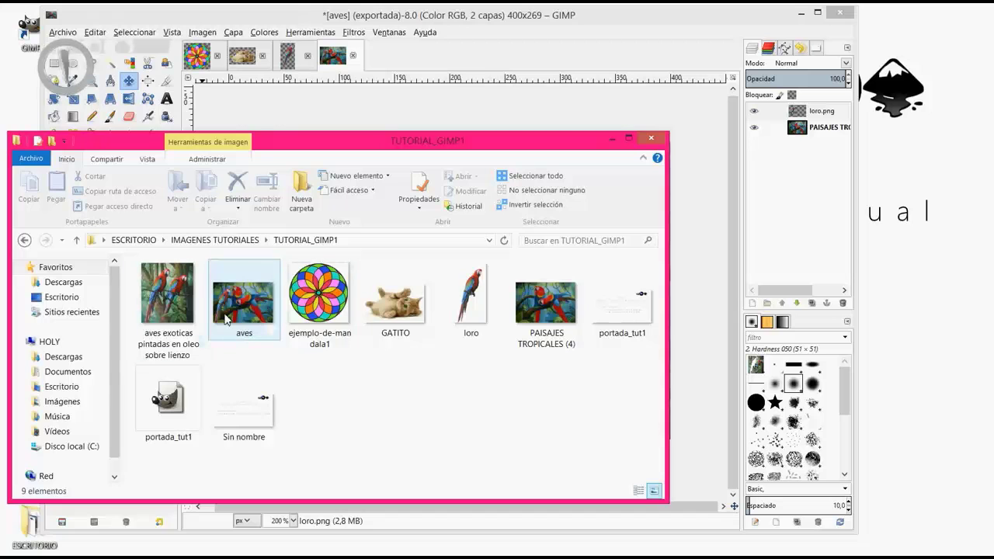
right_click(225, 318)
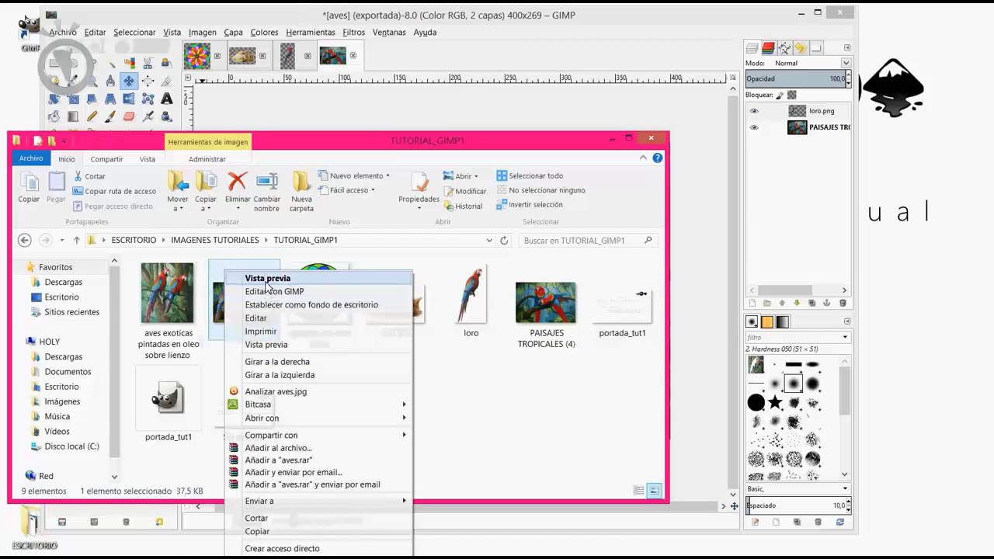
click(266, 287)
double_click(266, 287)
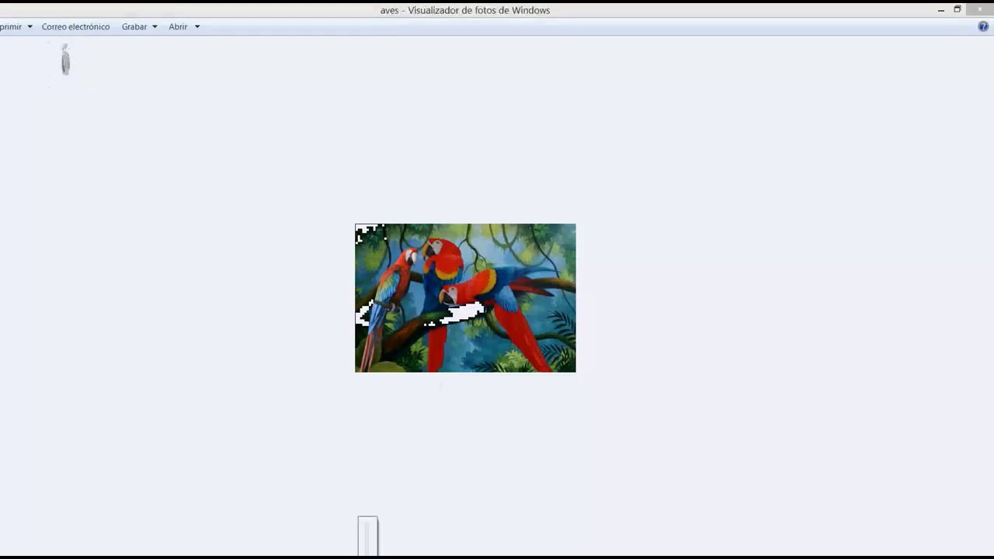
scroll(353, 454, up, 3)
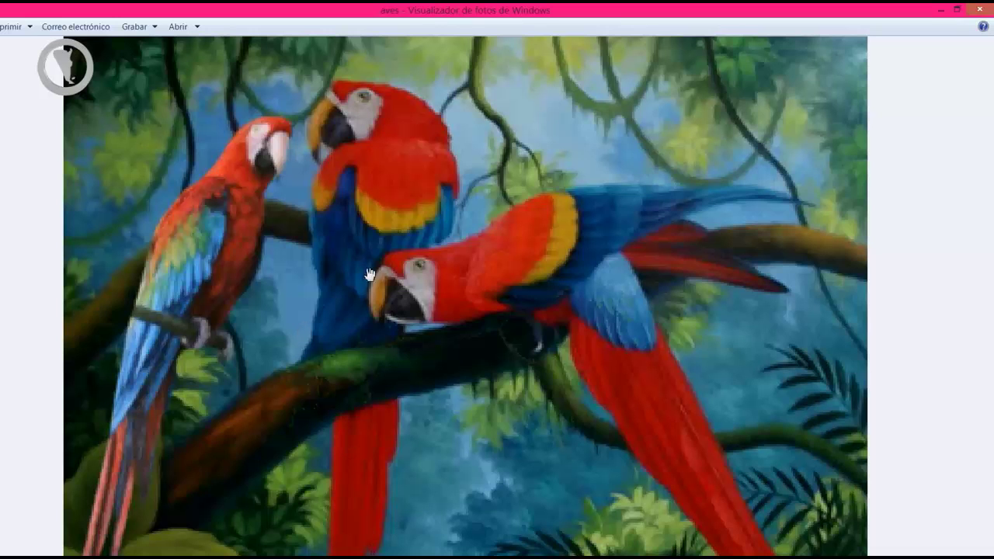
click(944, 11)
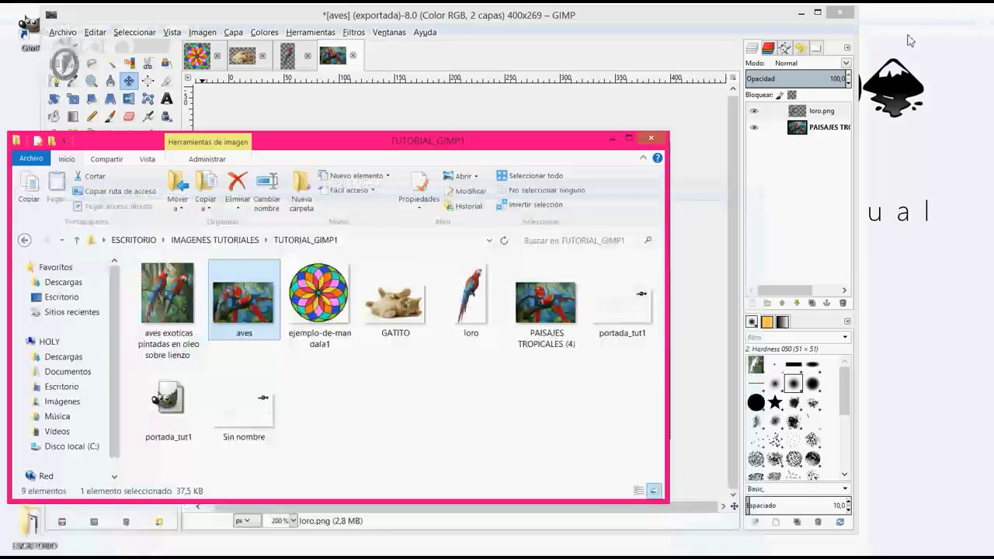
Minimise the File Explorer window and then the GIMP window
click(611, 139)
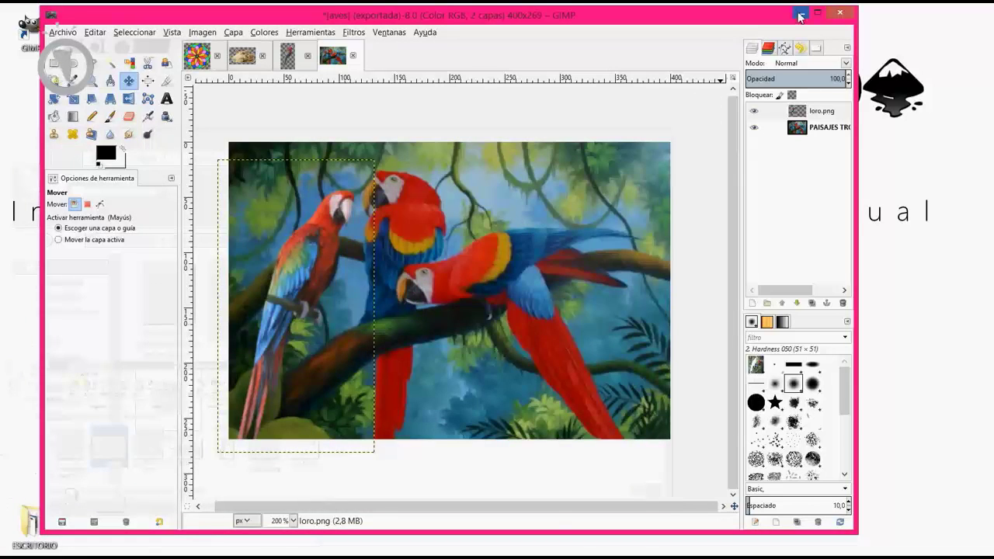
click(800, 16)
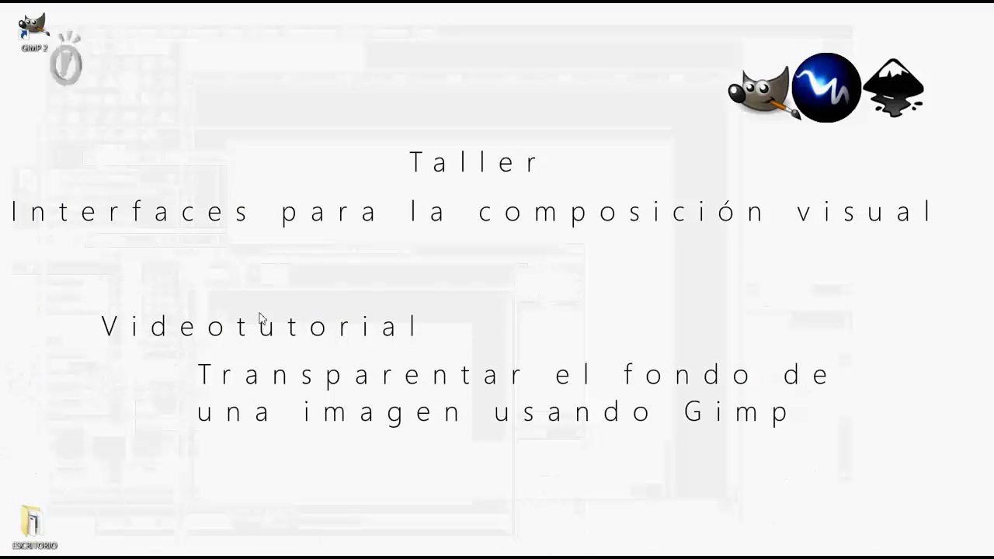